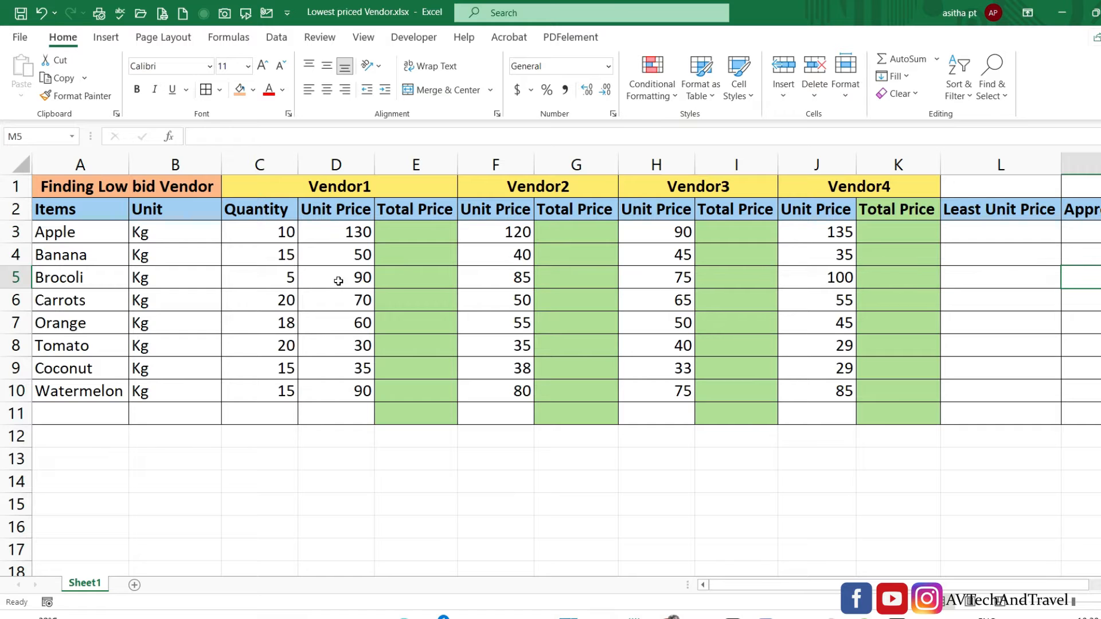
Calculate Vendor1's total price in E3 with =D3*C3 and fill the formula down through E10.
double_click(409, 234)
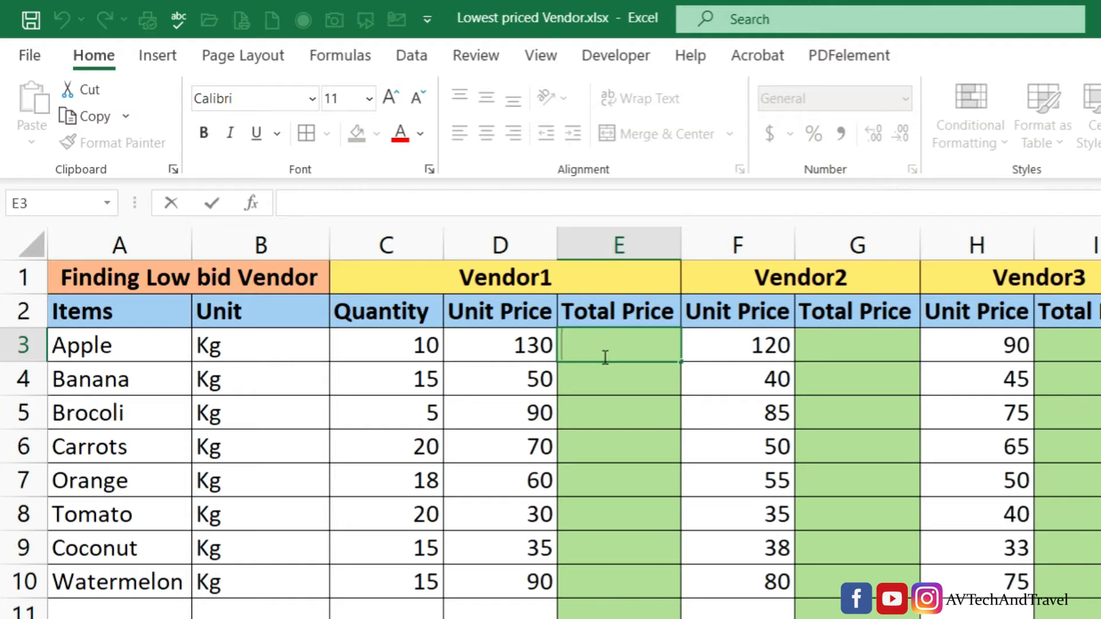
text(=)
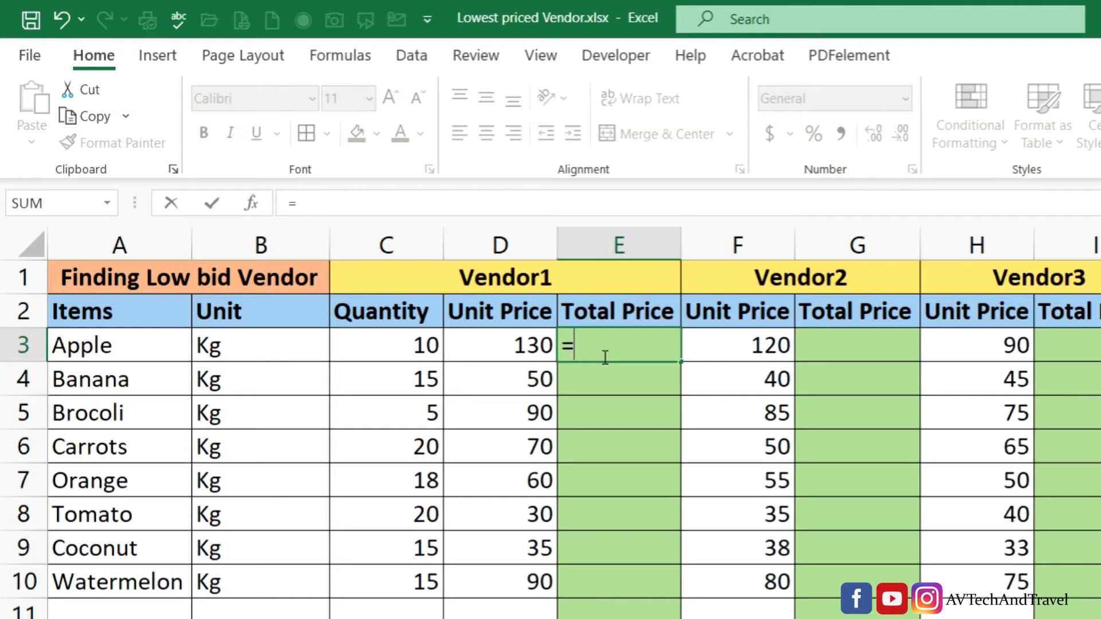
click(540, 351)
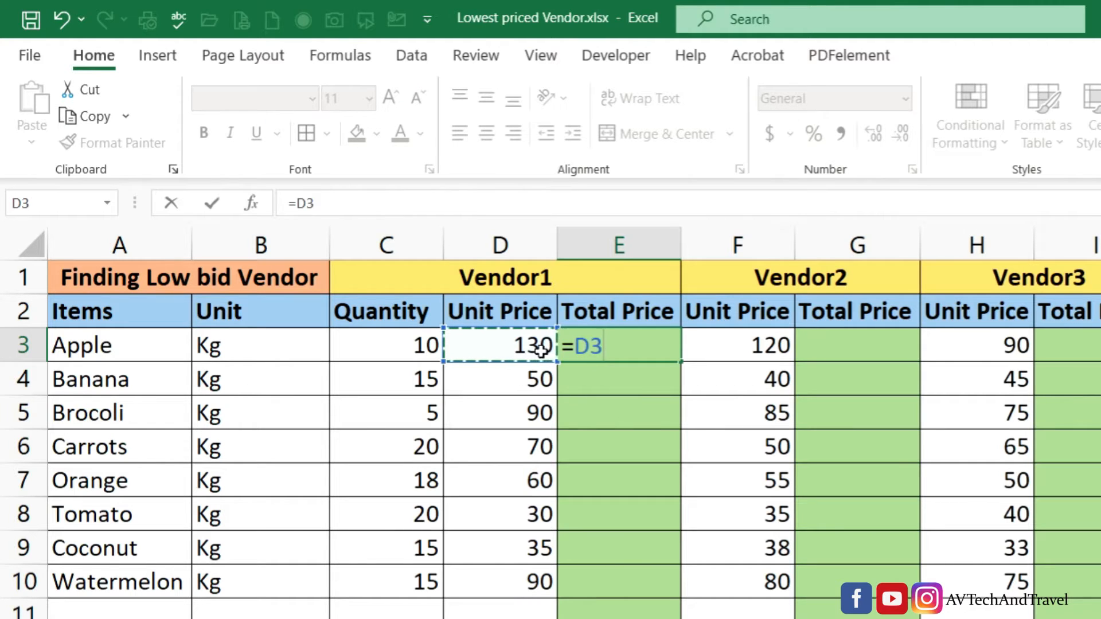
text(*)
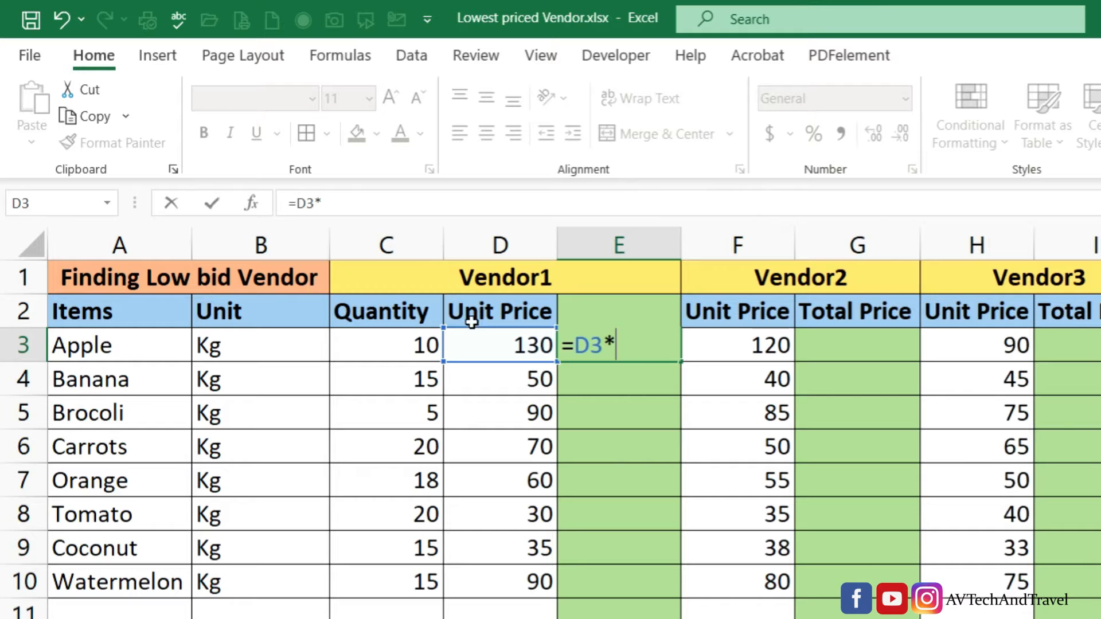
click(405, 351)
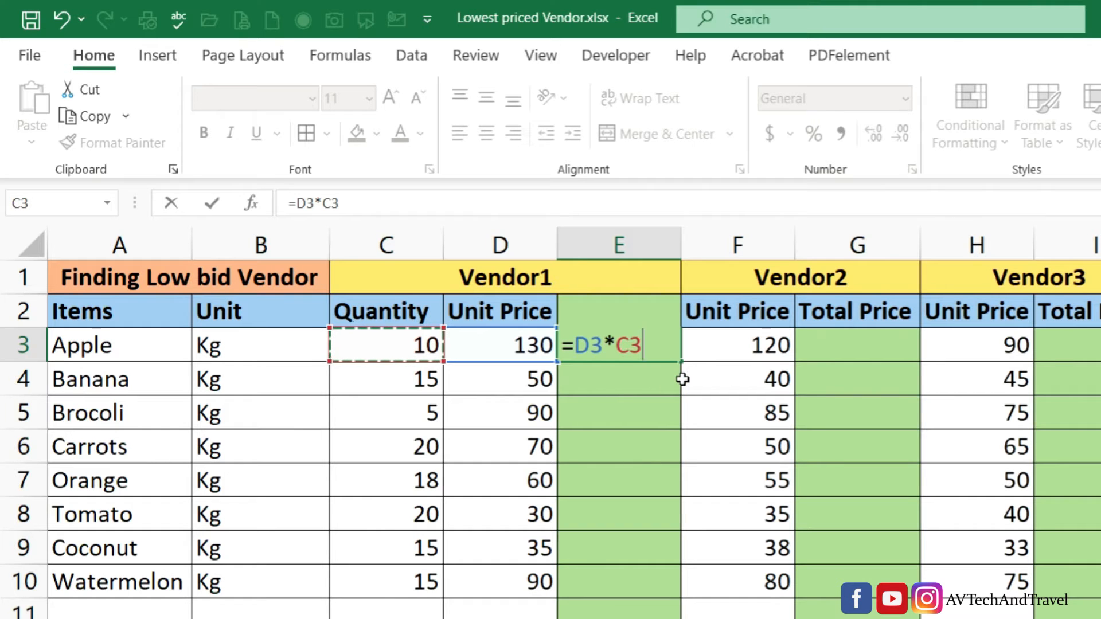
key(ctrl+Return)
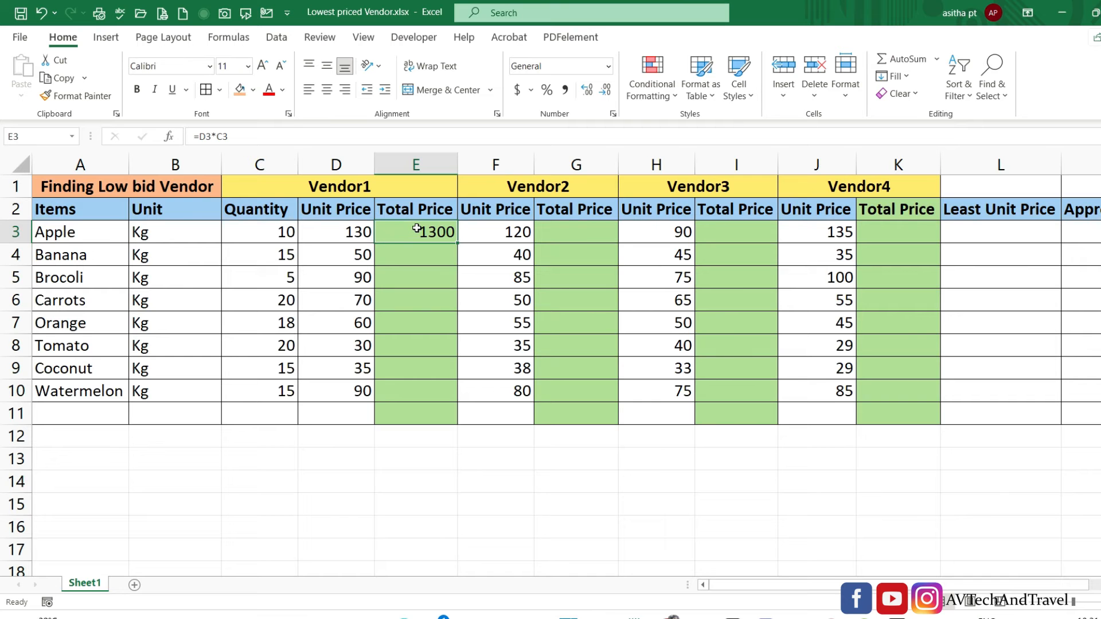
double_click(457, 243)
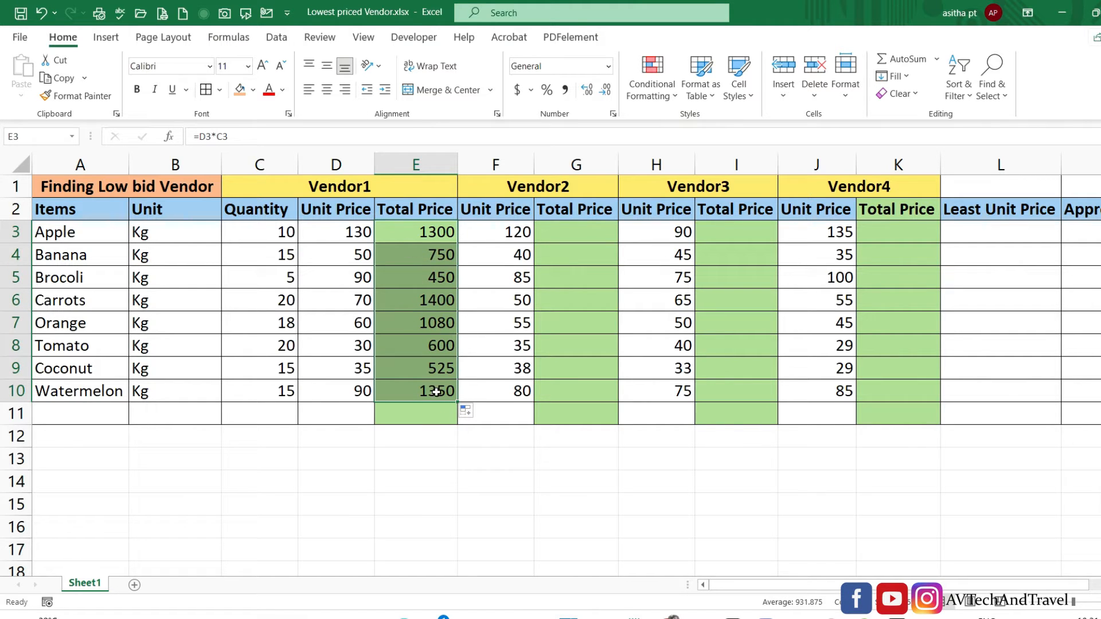
click(466, 450)
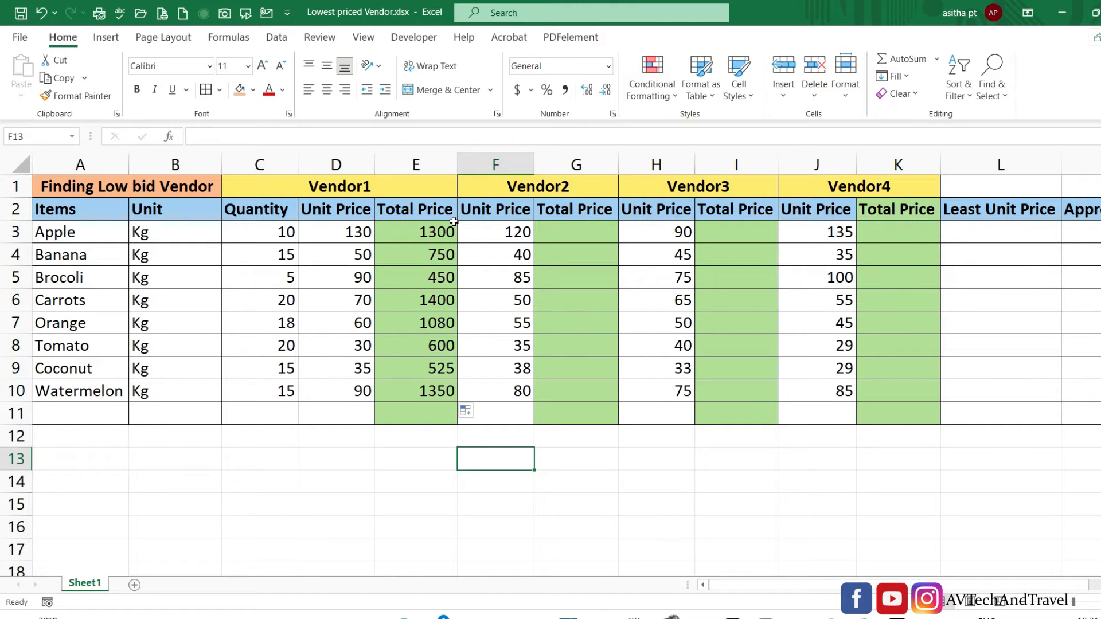
Calculate Vendor2's total price in G3 with =F3*C3 and fill the formula down through G10.
click(575, 234)
text(=)
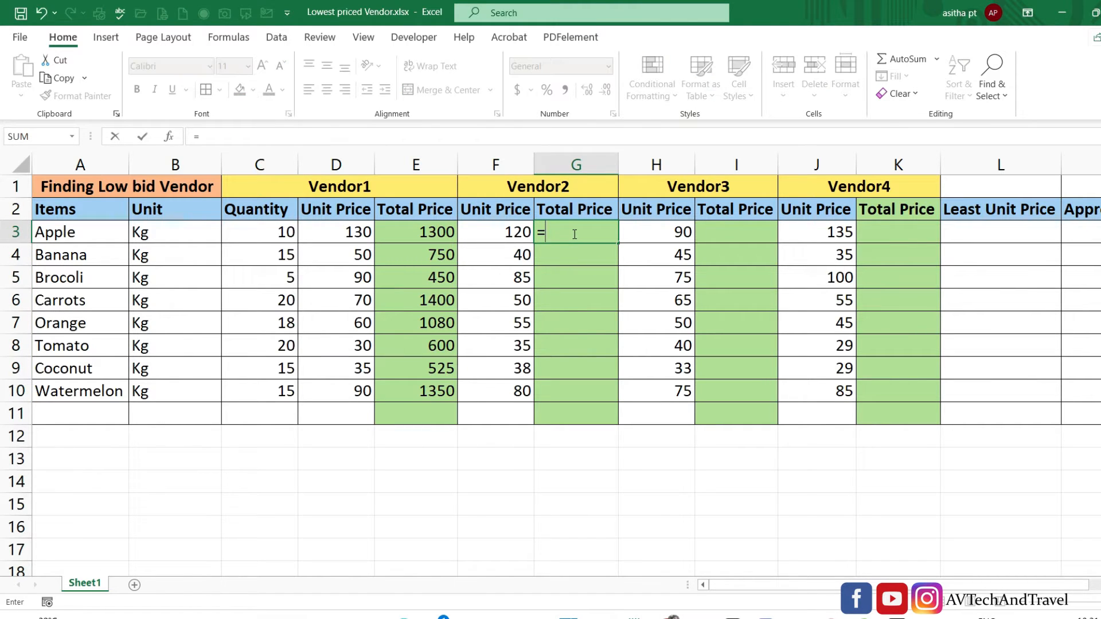
click(505, 230)
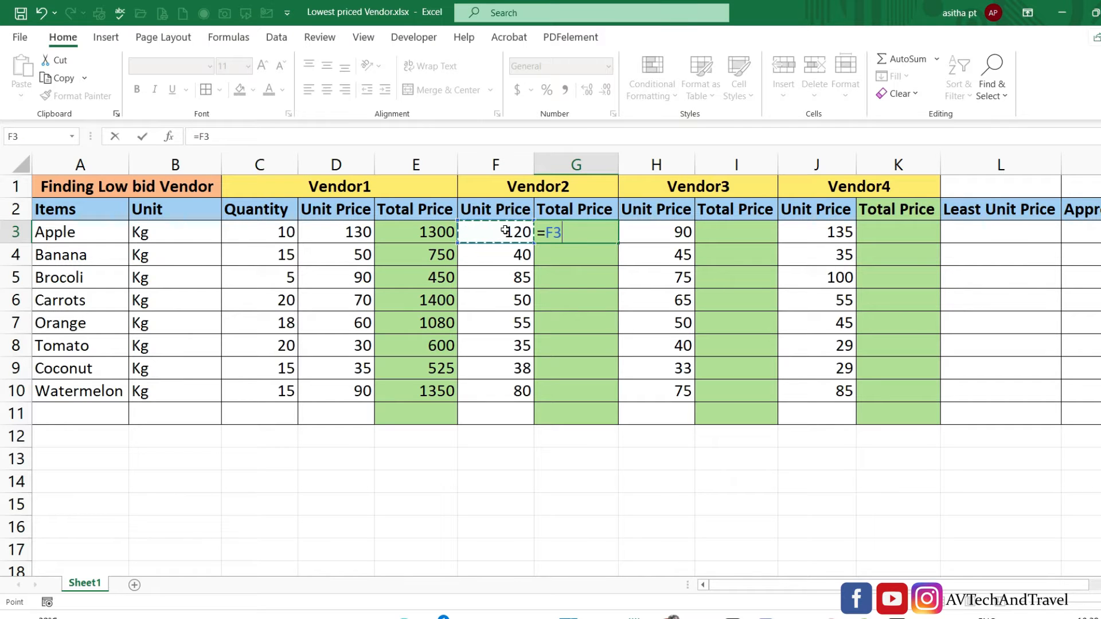
text(*)
click(285, 235)
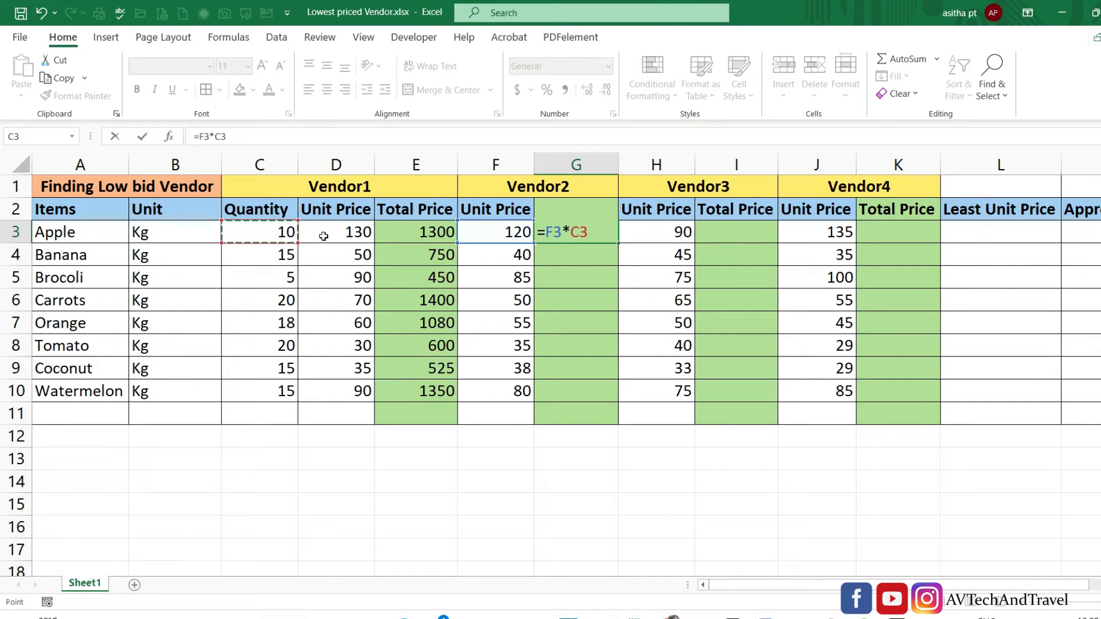
key(Return)
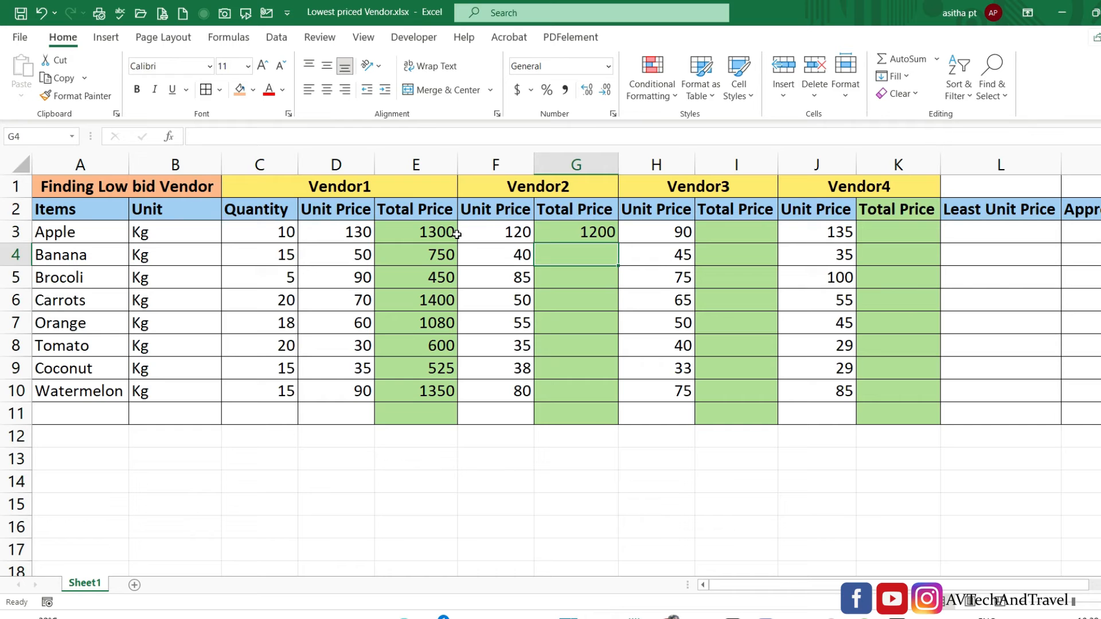
click(553, 234)
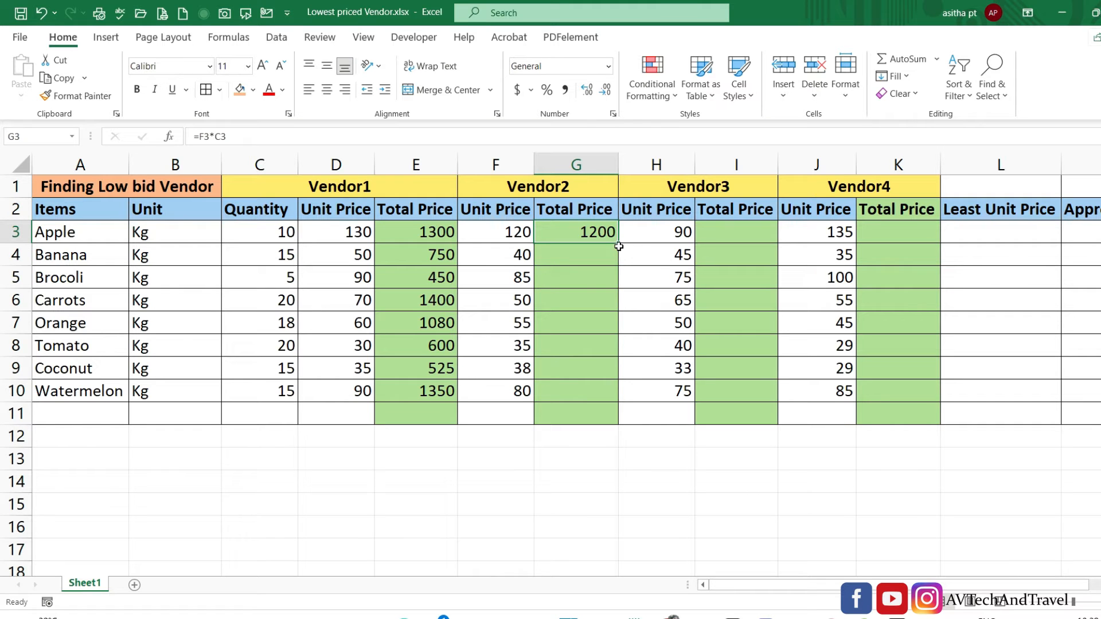
double_click(619, 246)
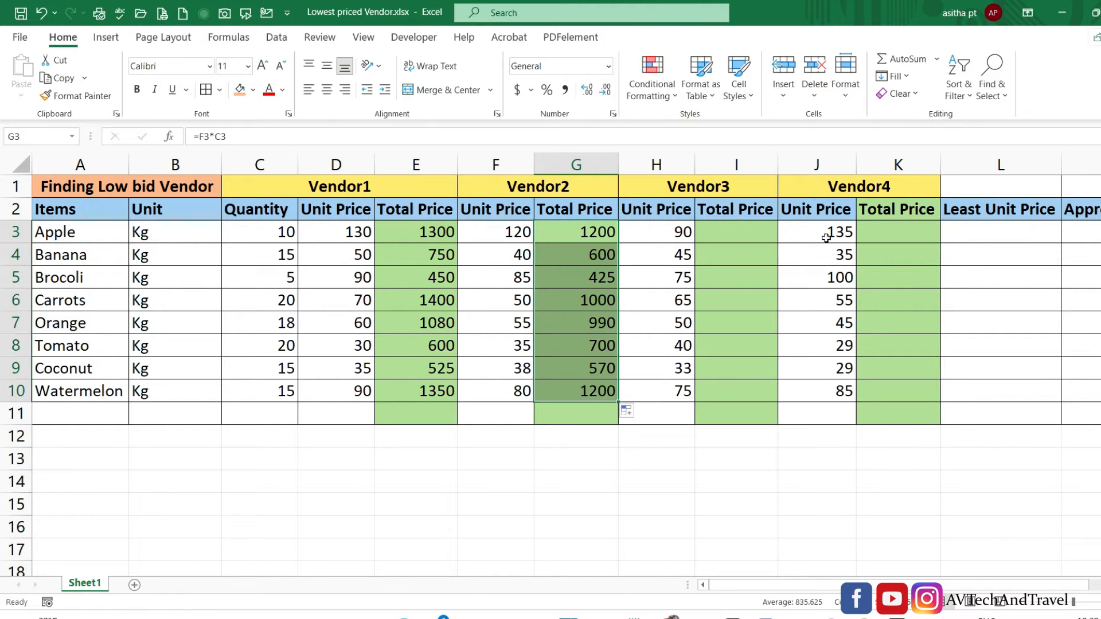
Calculate Vendor3's total price in I3 with =H3*C3 and fill the formula down through I10.
click(754, 238)
text(=)
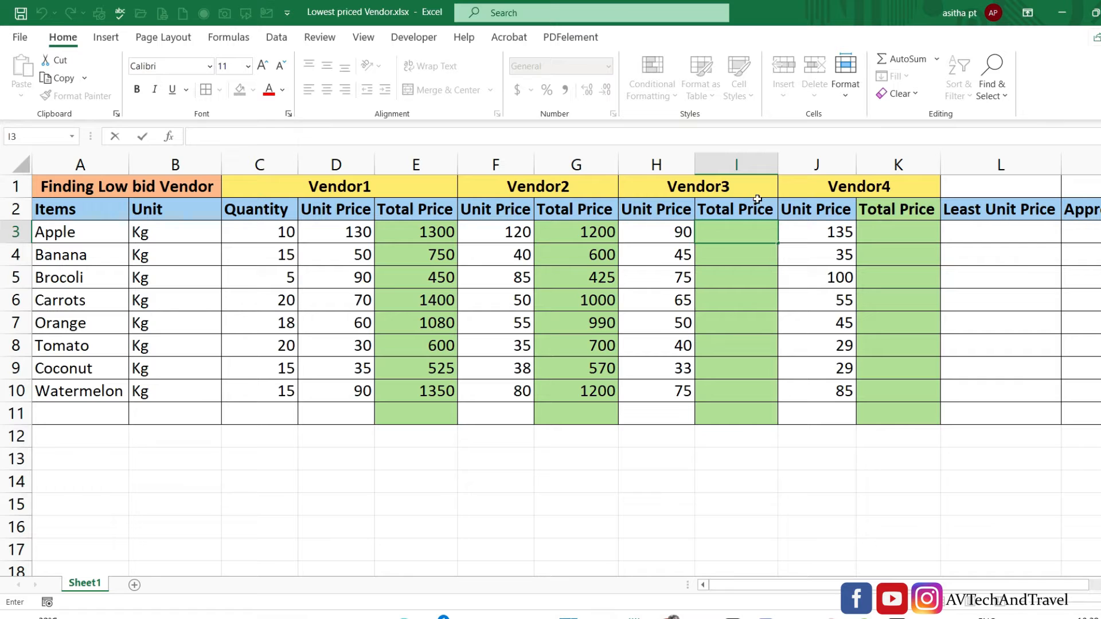
text(=)
click(681, 232)
text(*)
click(272, 234)
key(Return)
click(736, 232)
double_click(778, 243)
Calculate Vendor4's total price for Apple in K3 with the formula =J3*C3.
click(904, 227)
text(=)
click(825, 237)
text(*)
click(275, 235)
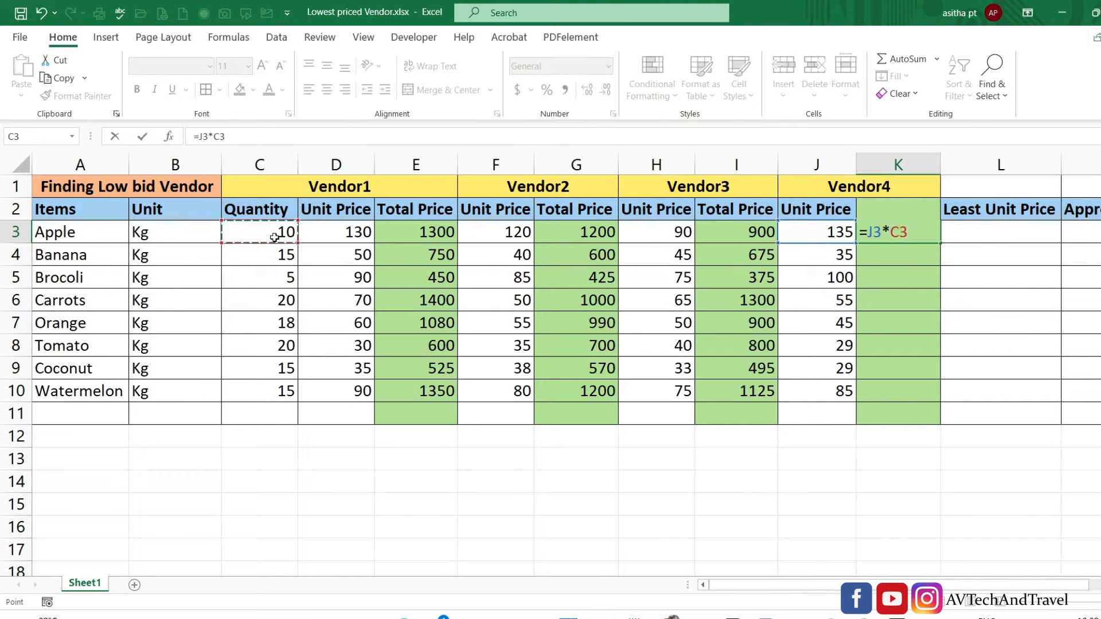
key(Return)
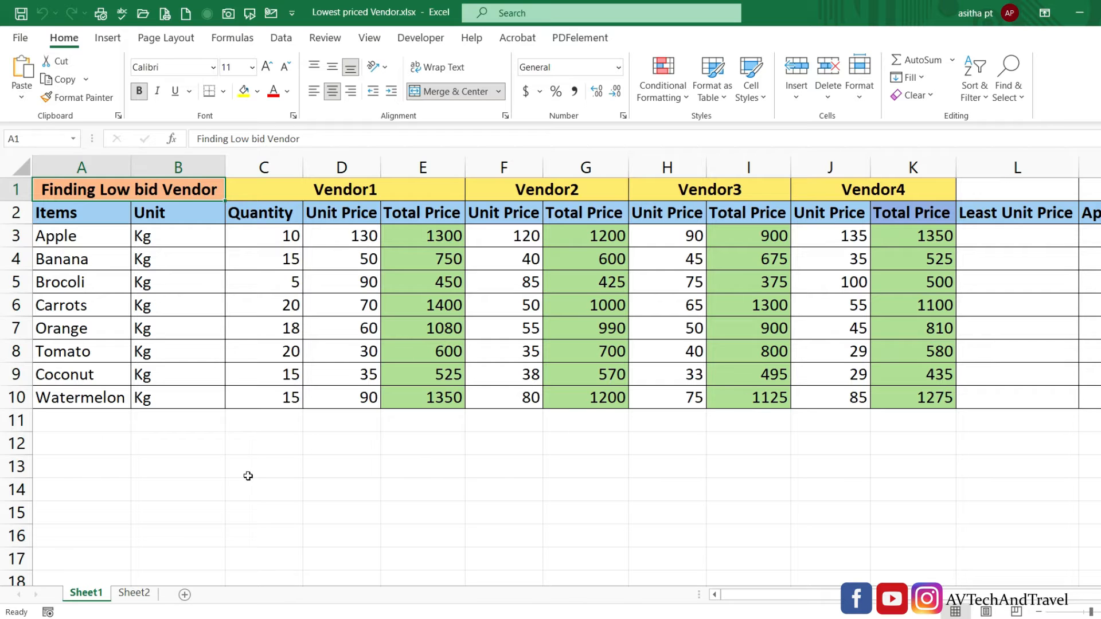
drag(256, 231, 264, 400)
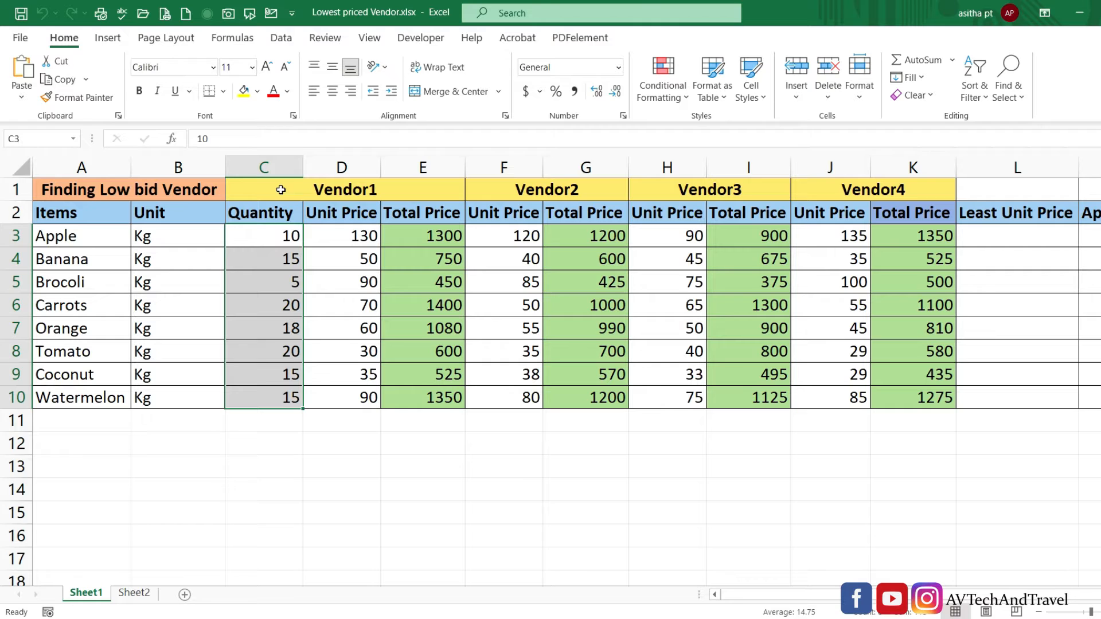
click(385, 331)
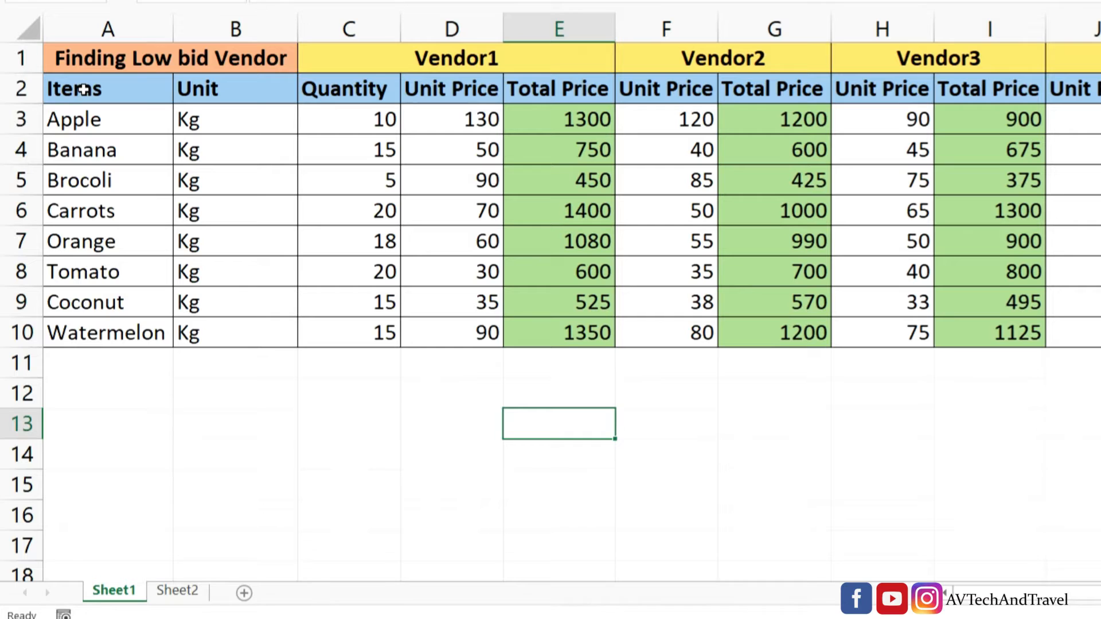
Copy the Items column A2:A10 from Sheet1 and paste it as links starting at A2 of Sheet2.
drag(41, 211, 52, 405)
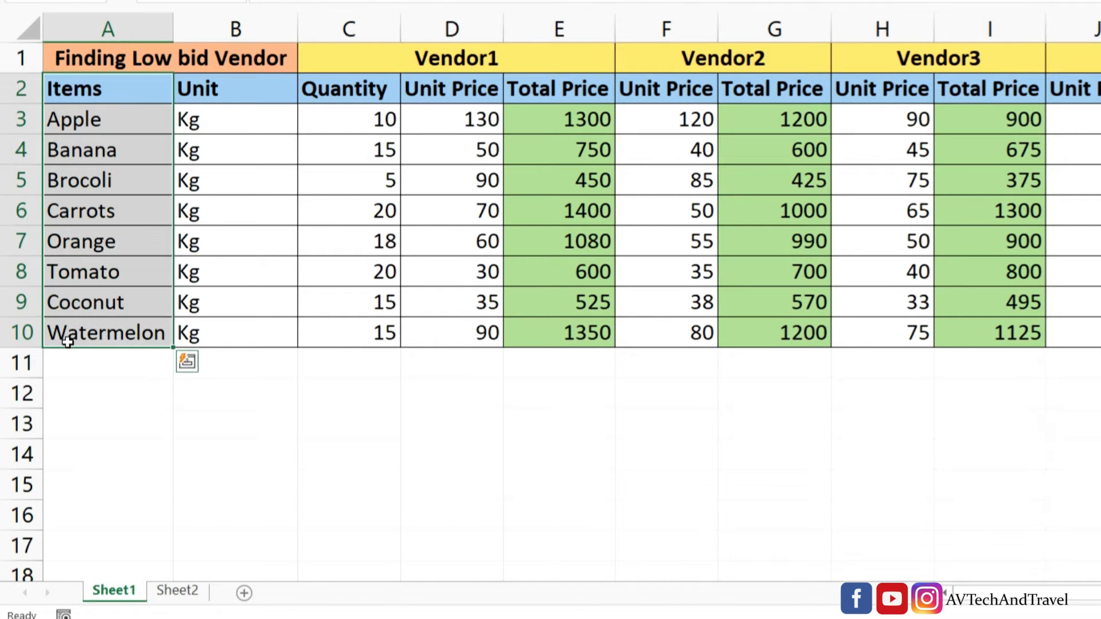
key(ctrl+c)
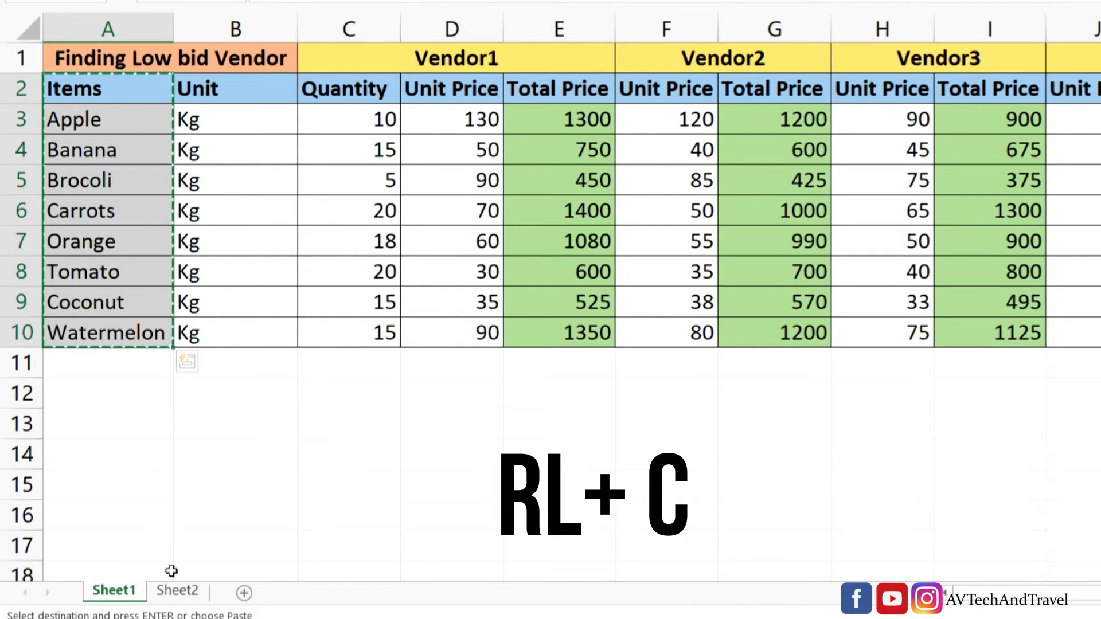
click(177, 591)
click(98, 93)
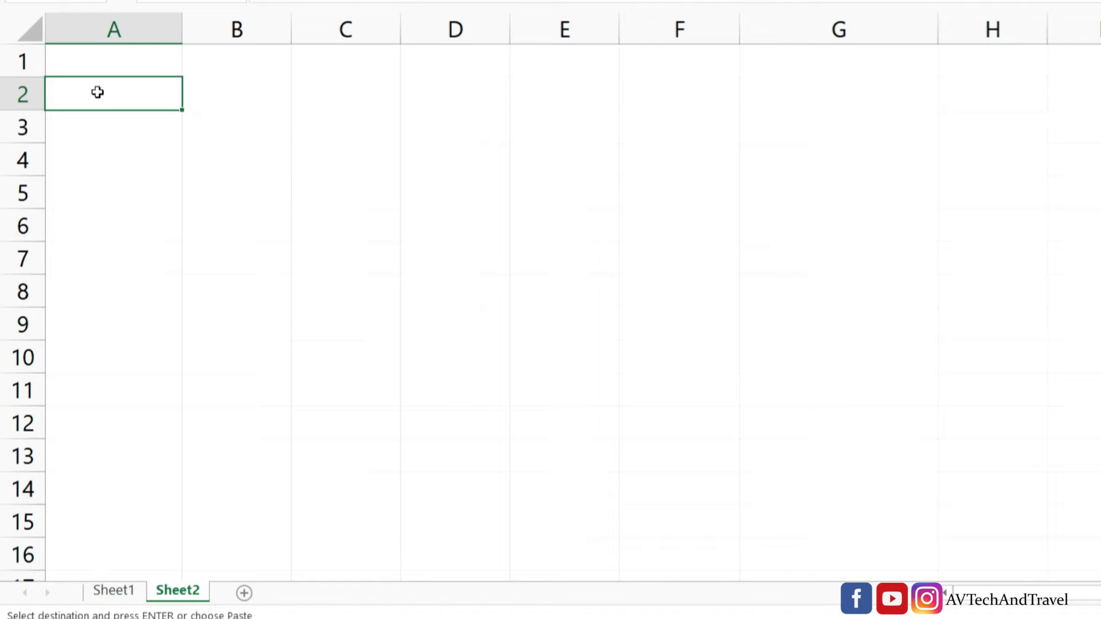
right_click(98, 92)
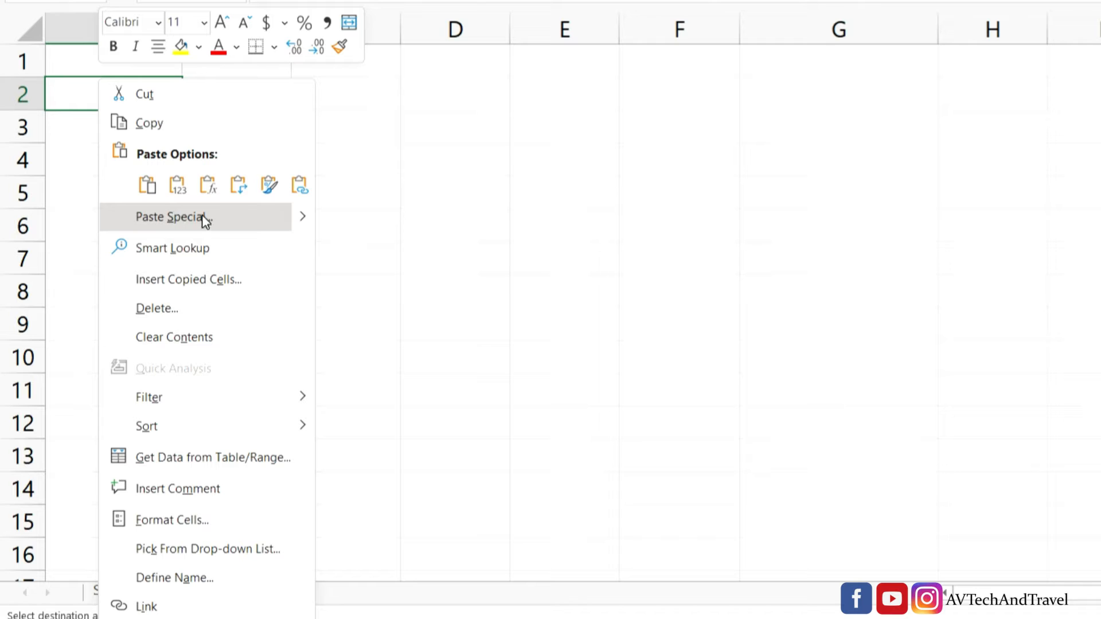
mouse_move(300, 223)
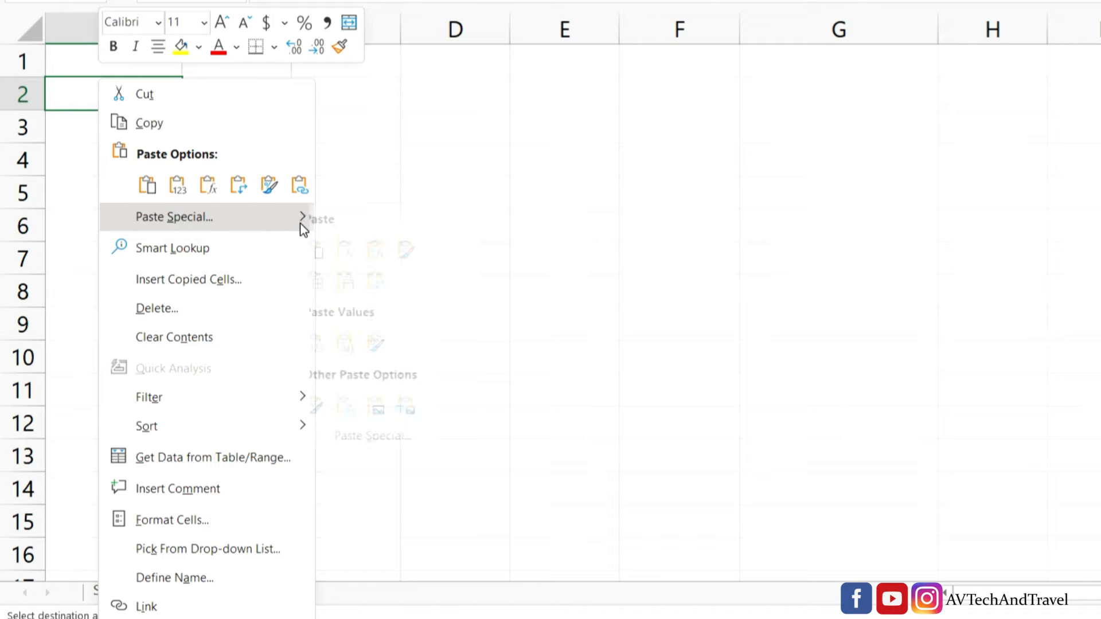
click(364, 405)
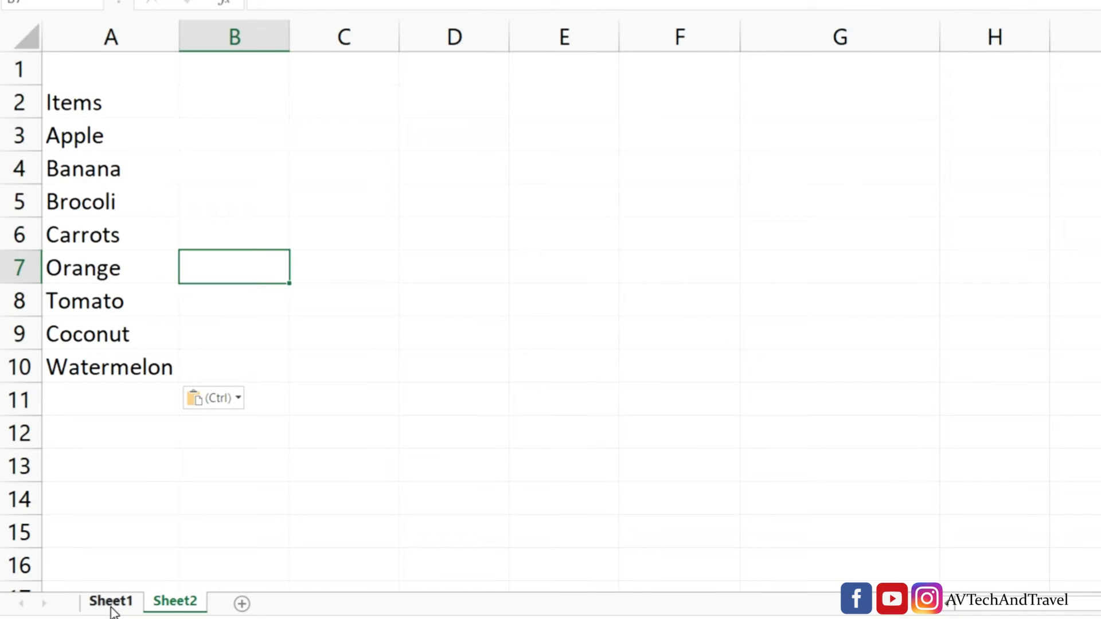
Replace Carrots with Cabbage in A6 of Sheet1 and check the linked cell A6 on Sheet2.
click(114, 591)
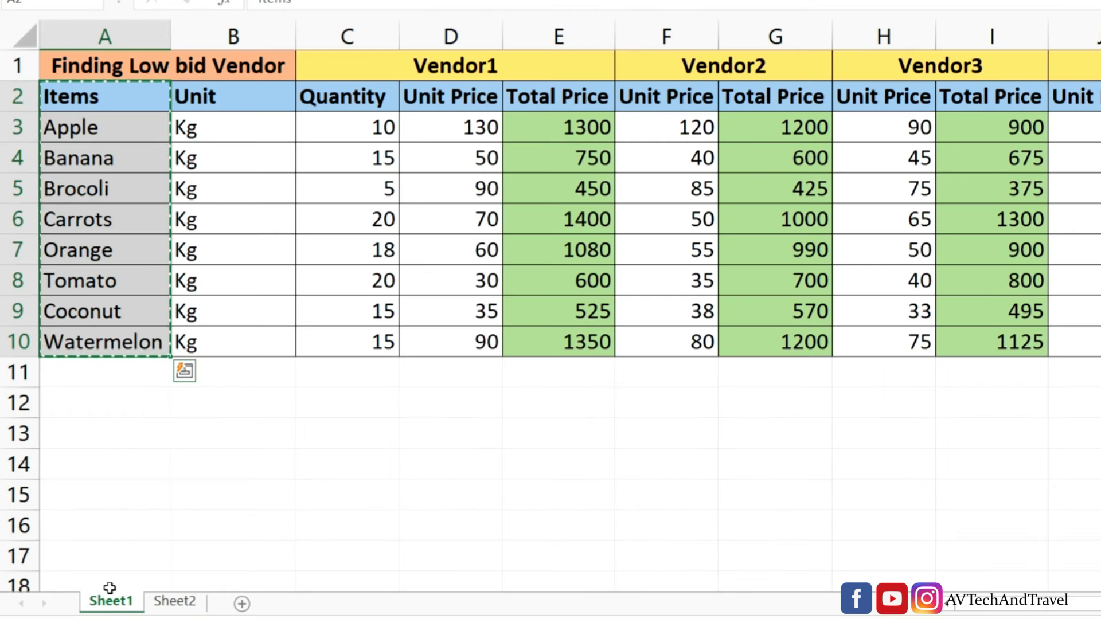
click(254, 496)
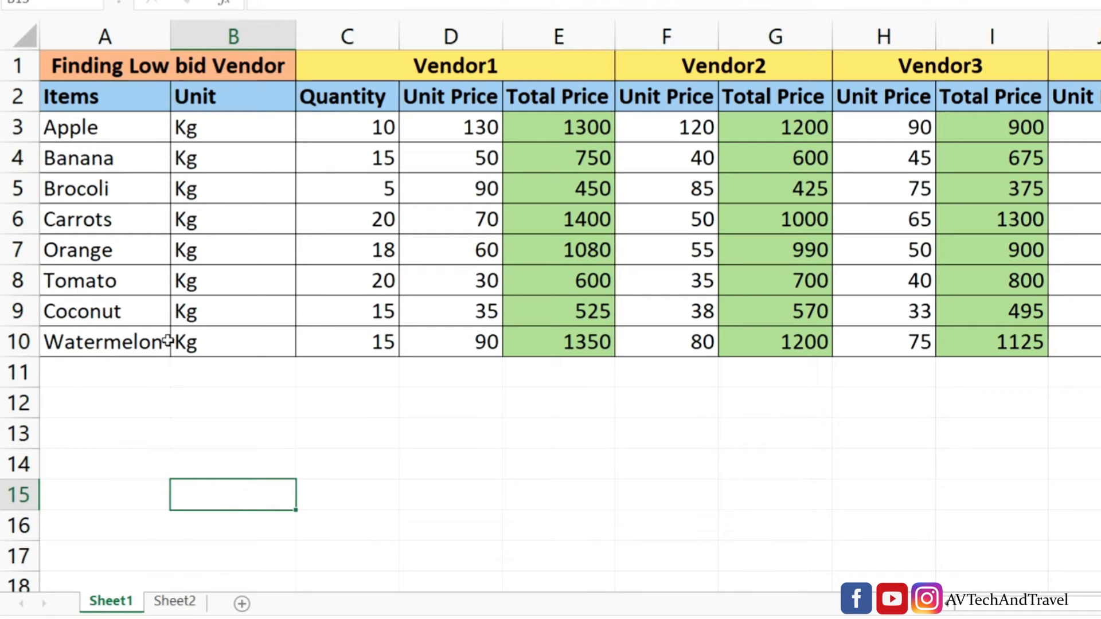
double_click(131, 217)
drag(128, 215, 21, 213)
text(Cabbage)
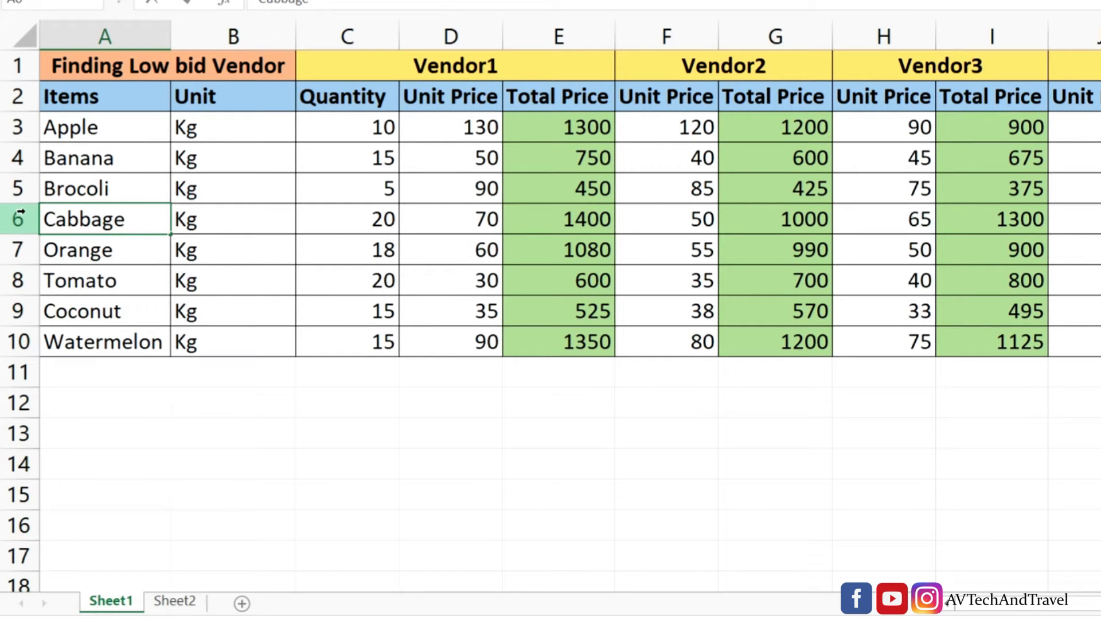
key(Return)
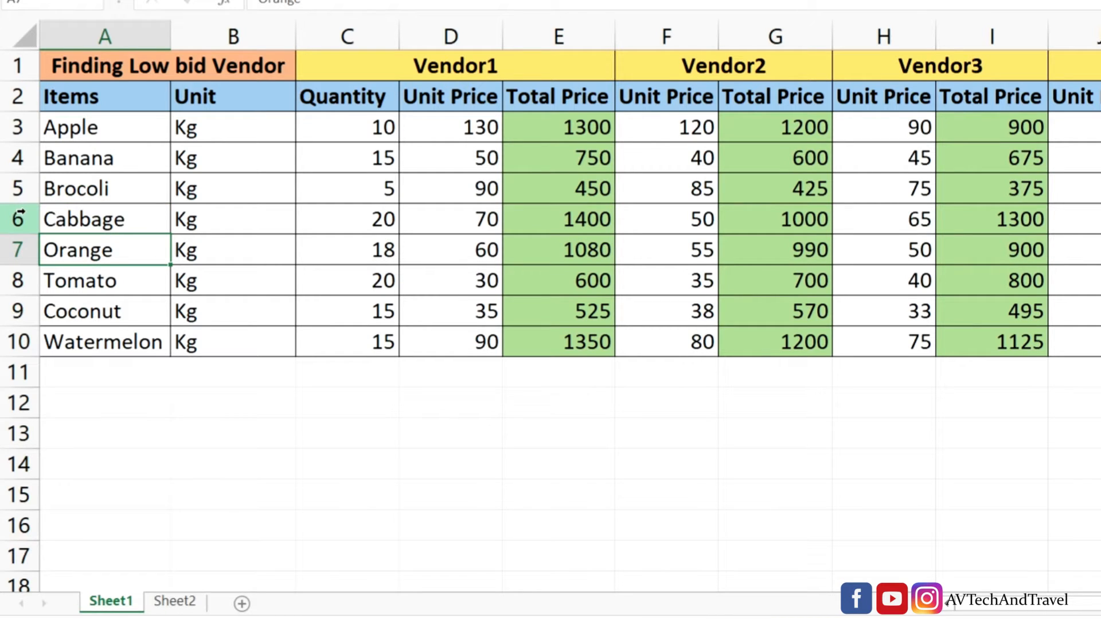
click(175, 602)
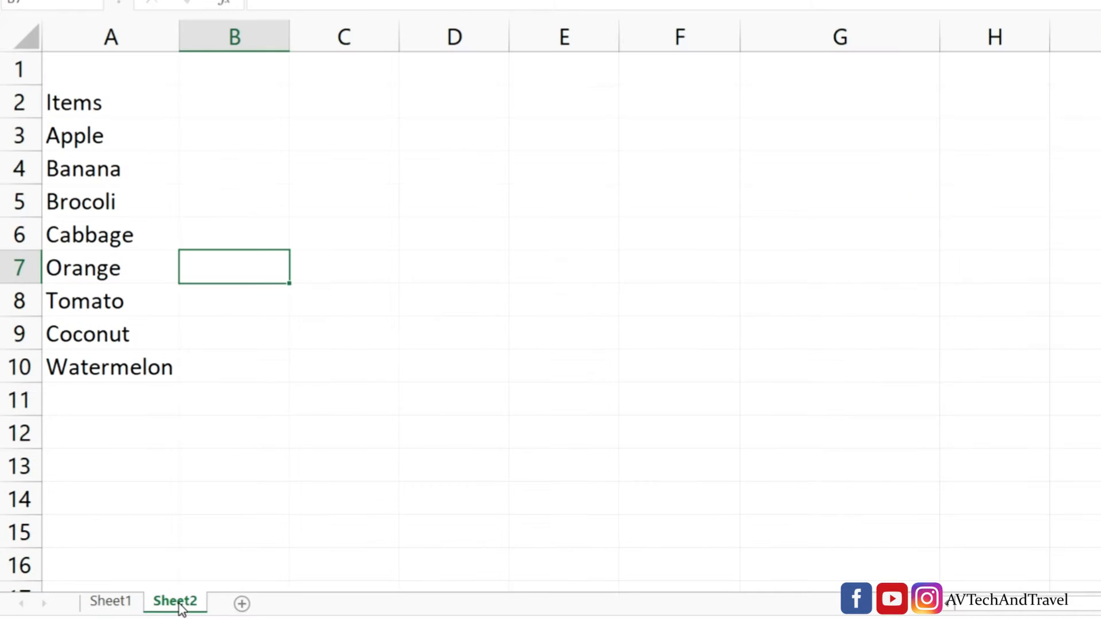
click(124, 236)
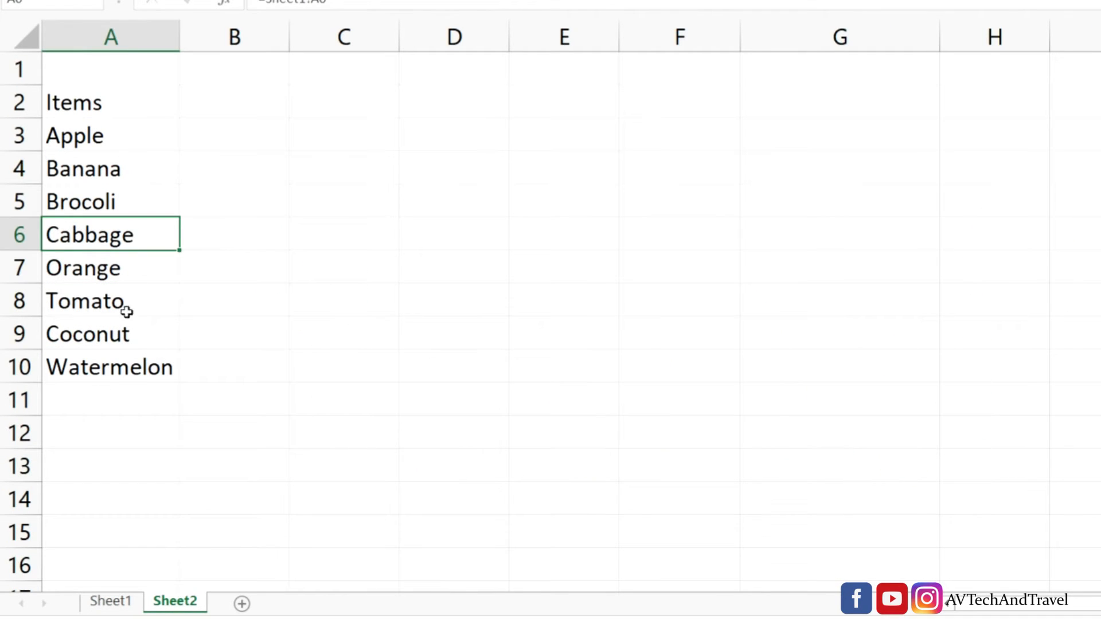
Return to Sheet1 and undo the item name change in A6.
click(110, 601)
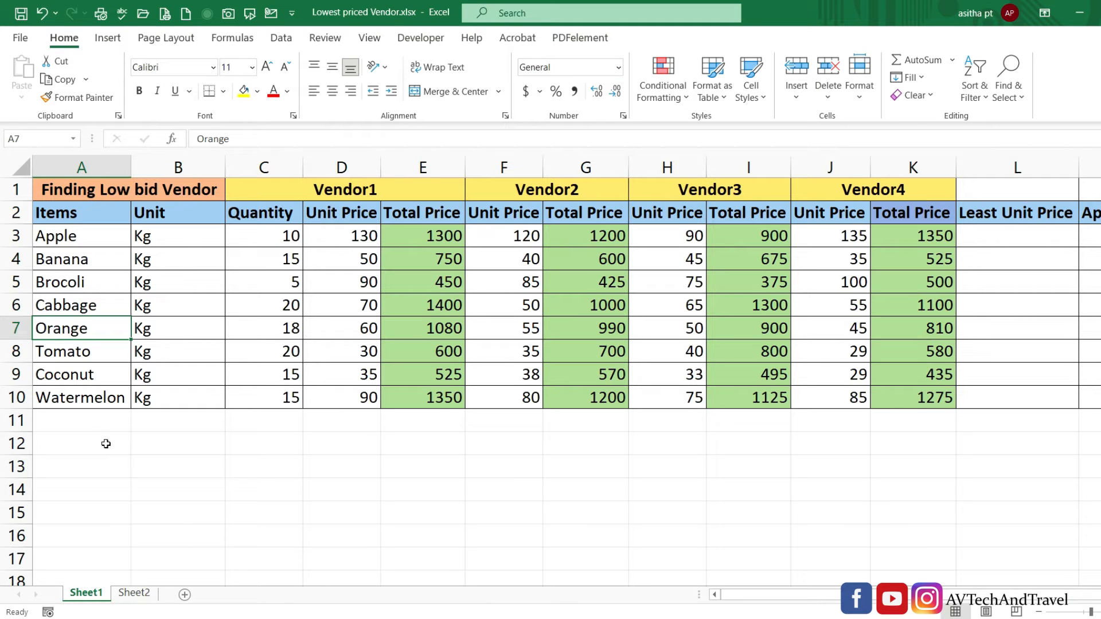
key(ctrl+z)
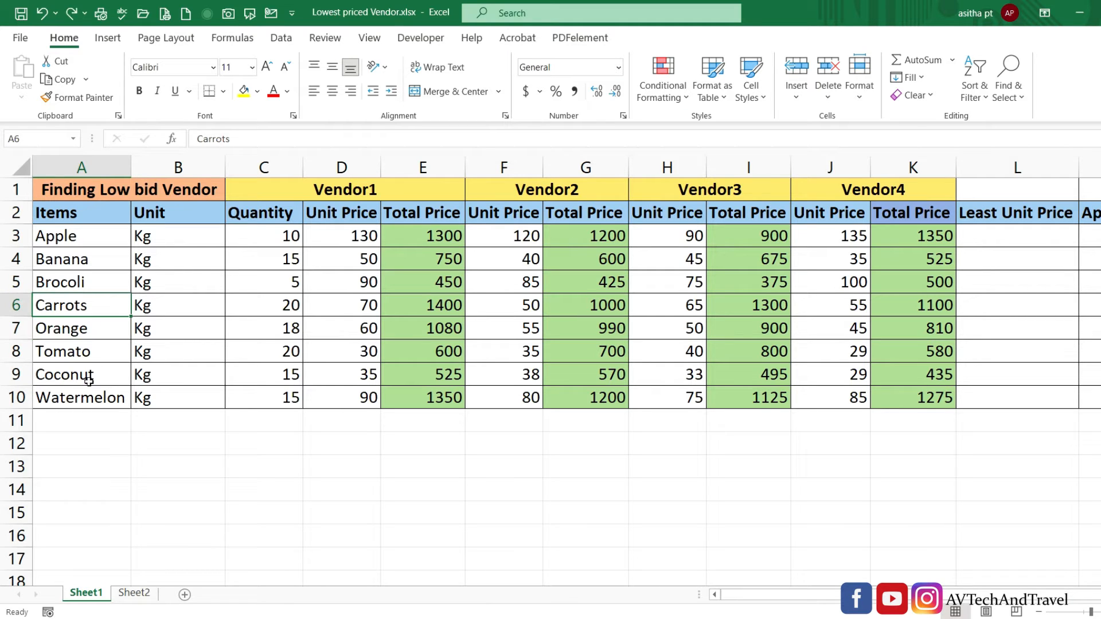
click(164, 522)
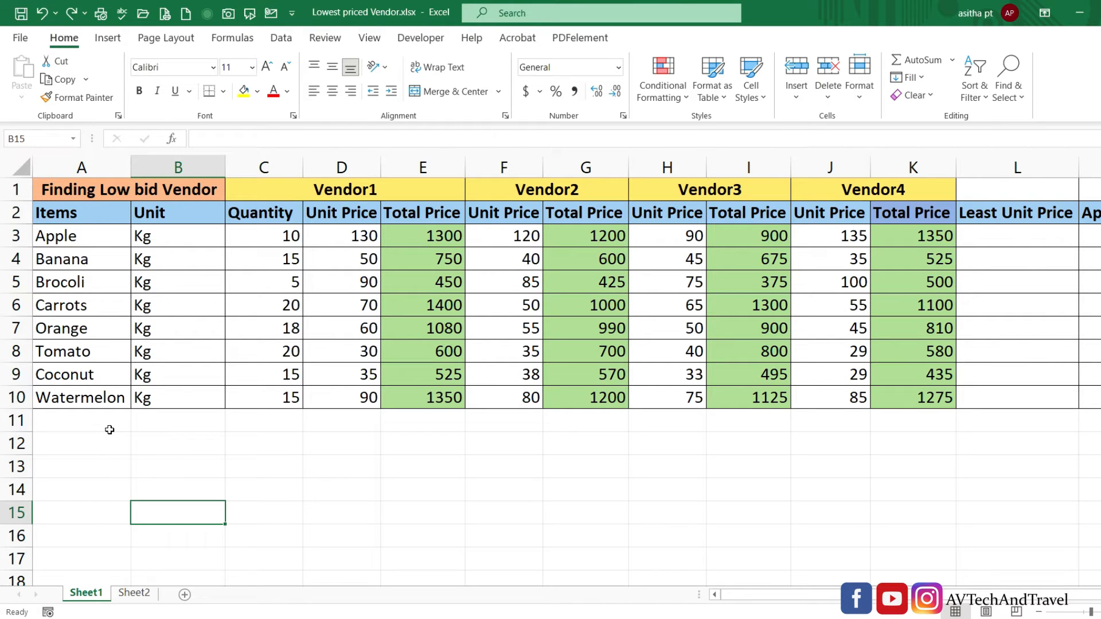
Copy Vendor1's unit prices D3:D10 from Sheet1 and paste them as links starting at B3 of Sheet2.
click(348, 212)
drag(352, 230, 356, 398)
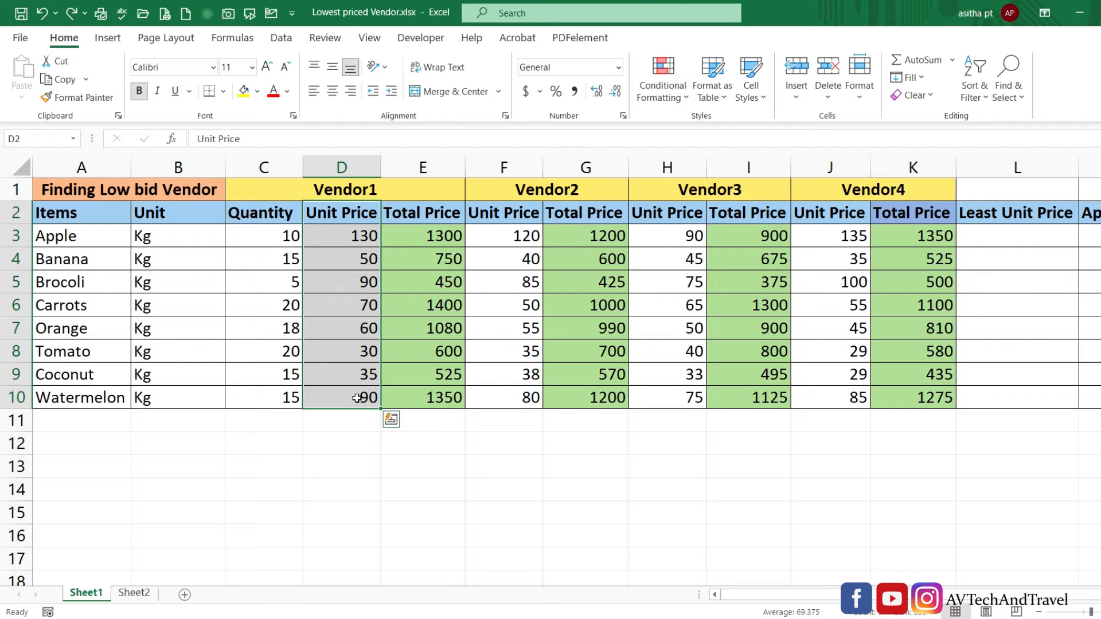
key(ctrl+c)
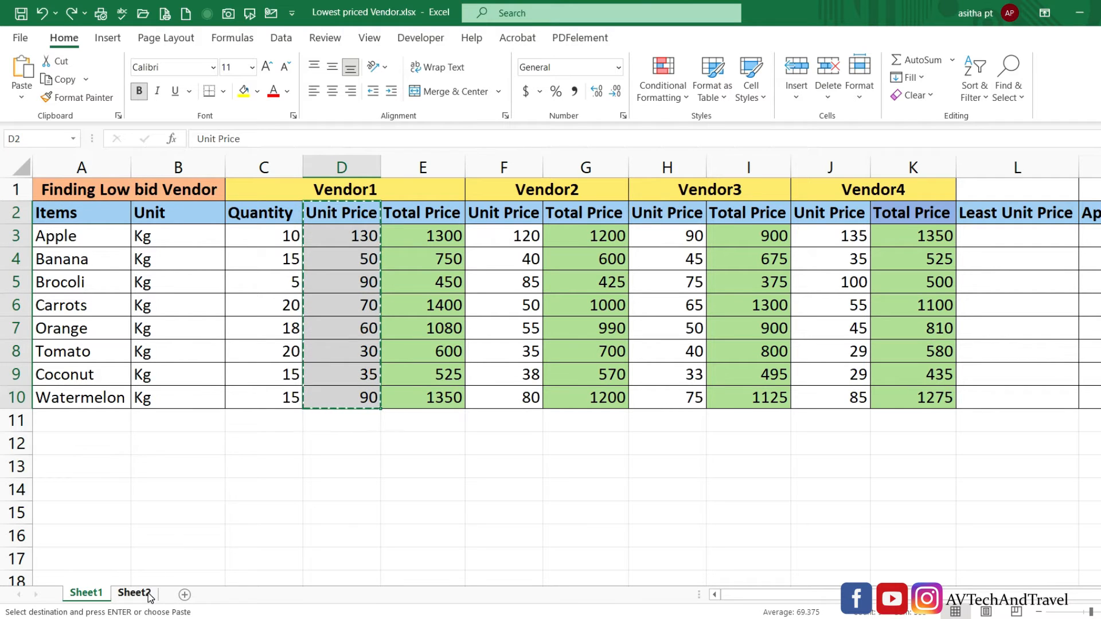
click(137, 592)
click(174, 242)
right_click(175, 243)
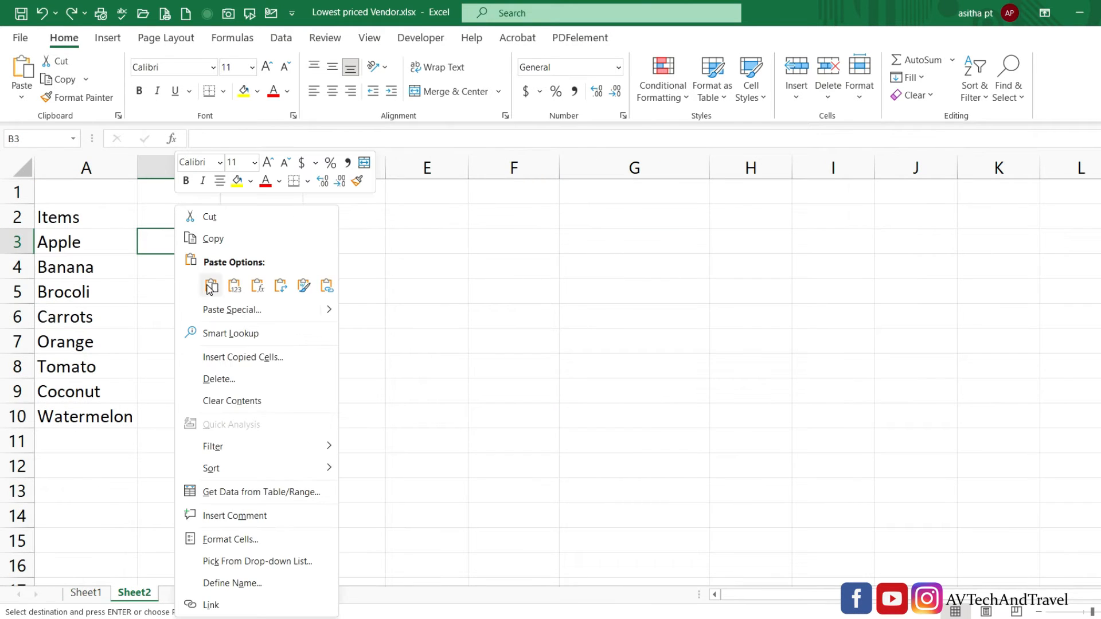
click(327, 288)
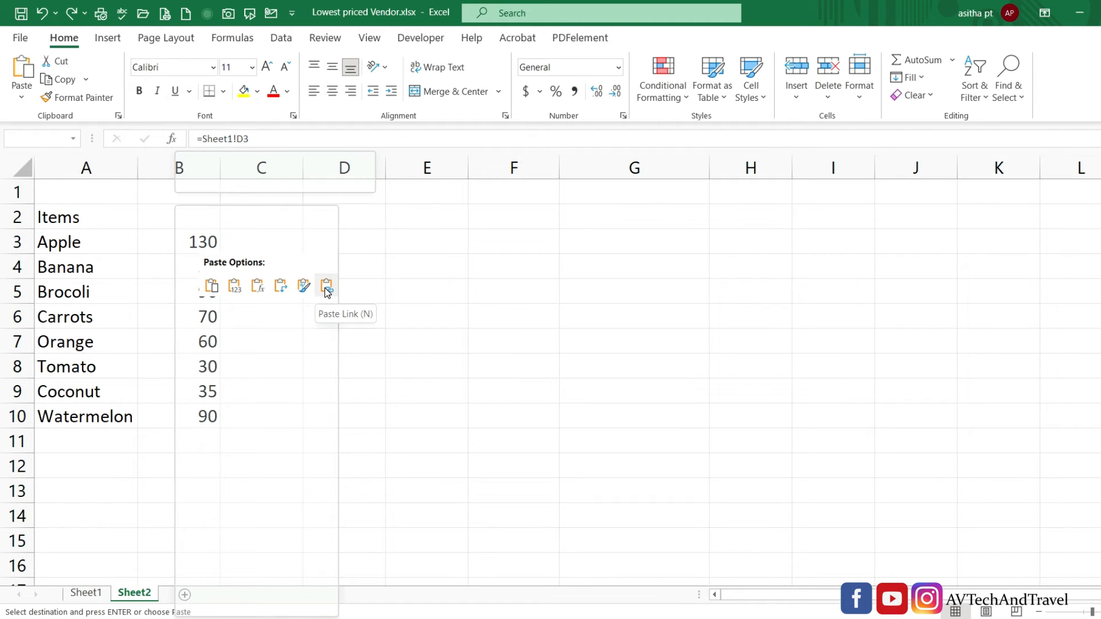
click(338, 314)
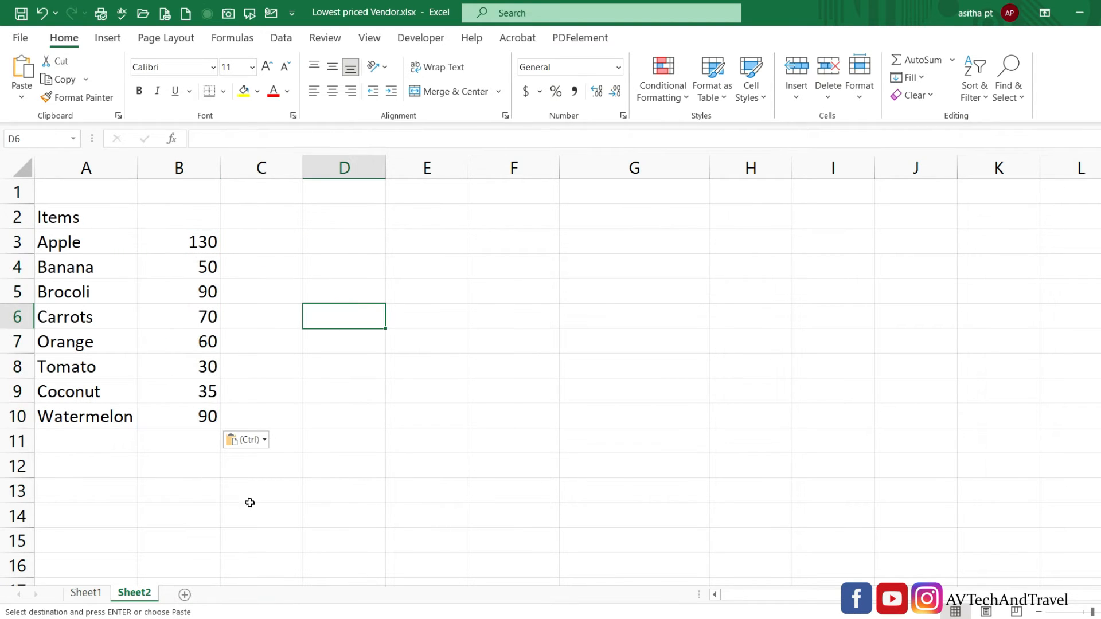
Copy Vendor2's unit prices F3:F10 from Sheet1 and paste them as links starting at C3 of Sheet2.
click(86, 593)
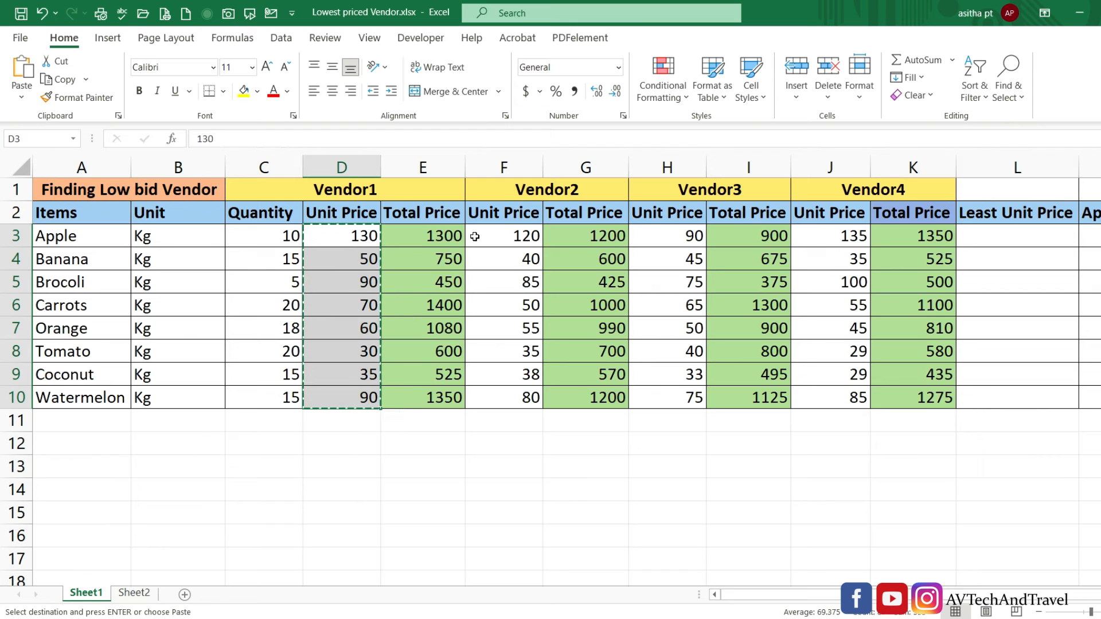
drag(520, 228, 523, 400)
key(ctrl+c)
click(133, 593)
right_click(262, 249)
click(414, 288)
Copy Vendor3's unit prices H3:H10 from Sheet1 and paste them as links starting at D3 of Sheet2.
click(86, 593)
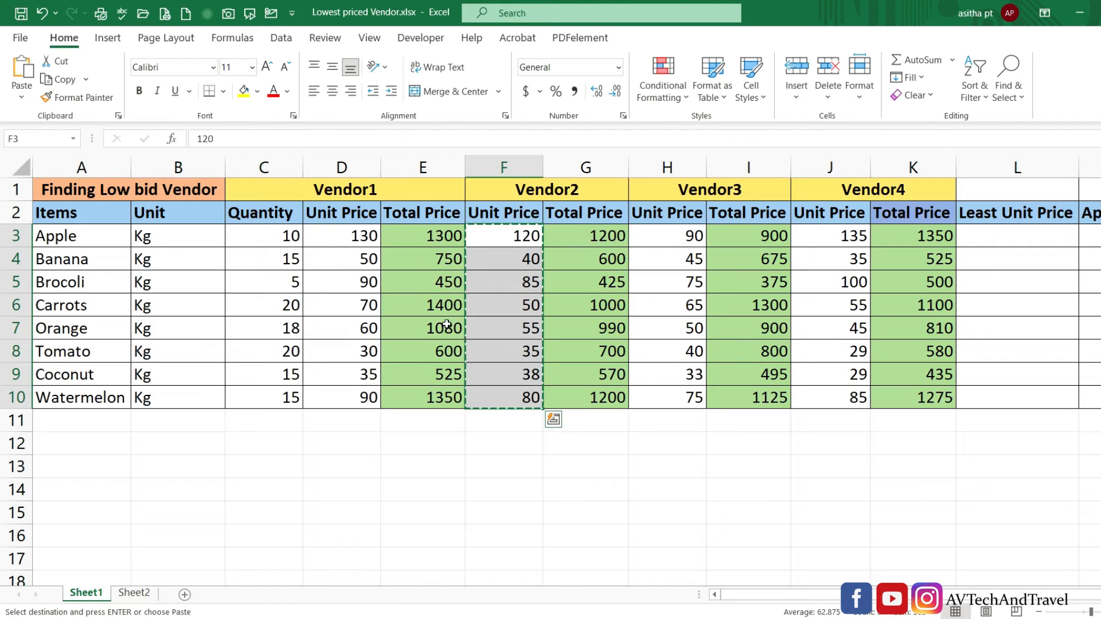
drag(672, 237, 651, 399)
key(ctrl+c)
click(133, 593)
click(359, 240)
right_click(359, 241)
click(510, 279)
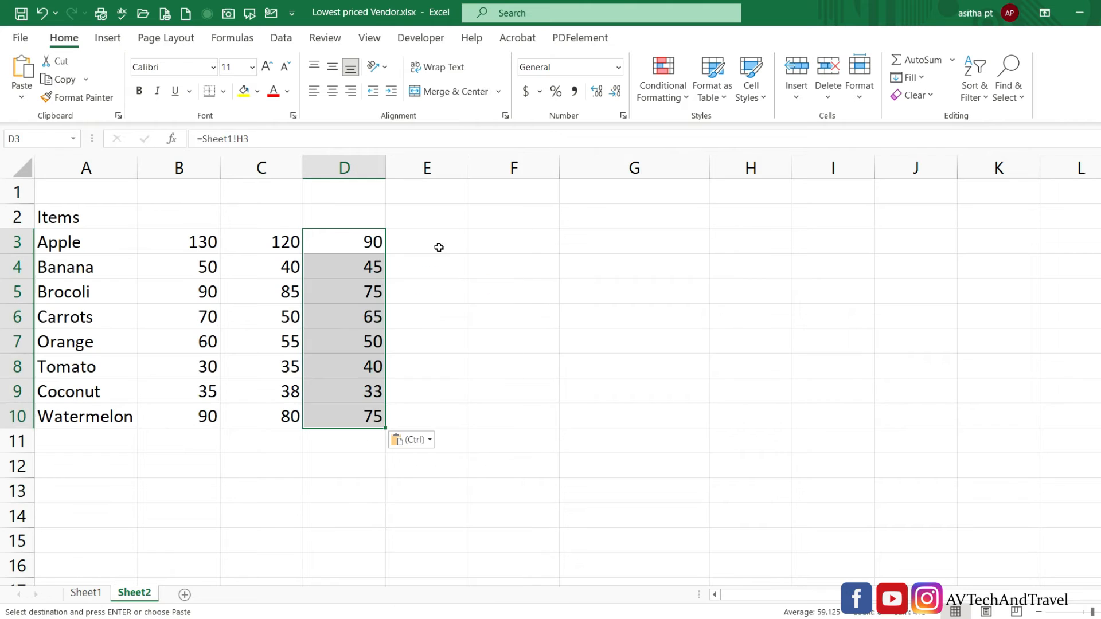
Copy Vendor4's unit prices J3:J10 from Sheet1 and paste them as links starting at E3 of Sheet2.
click(86, 593)
drag(839, 234, 843, 401)
key(ctrl+c)
click(133, 593)
right_click(427, 241)
click(625, 333)
click(625, 334)
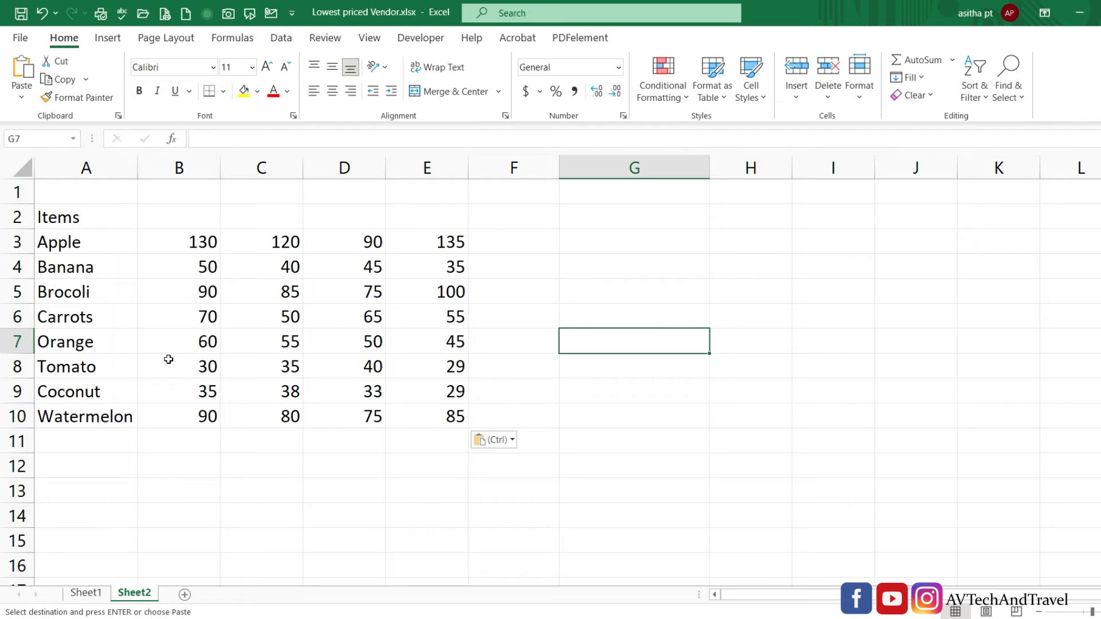
Enter the heading Unit Price in C1 and the column headings Vendor1, Vendor2, Vendor3 and Vendor4 in B2:E2.
double_click(263, 195)
text(Unit Price)
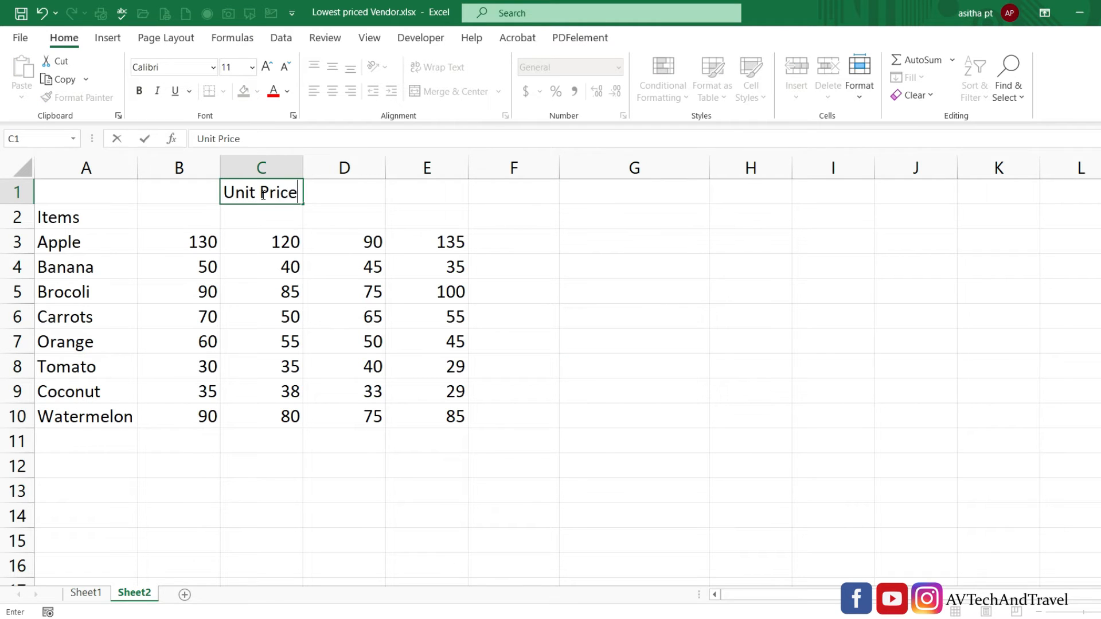
click(295, 273)
double_click(166, 217)
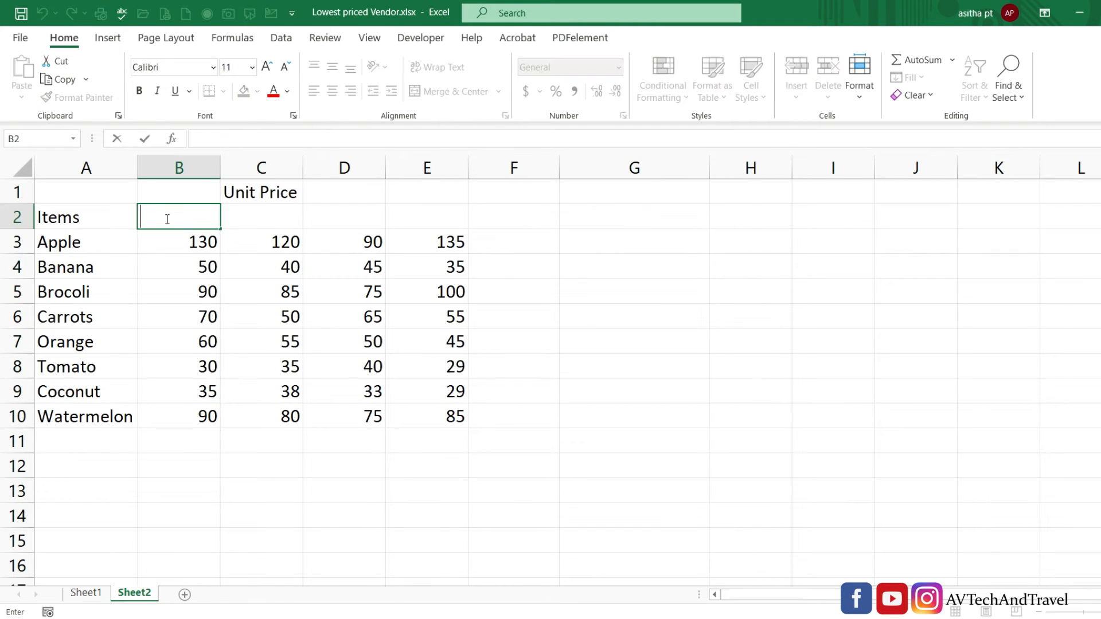
text(Vendor1)
key(Tab)
text(Ven)
text(Vendor3)
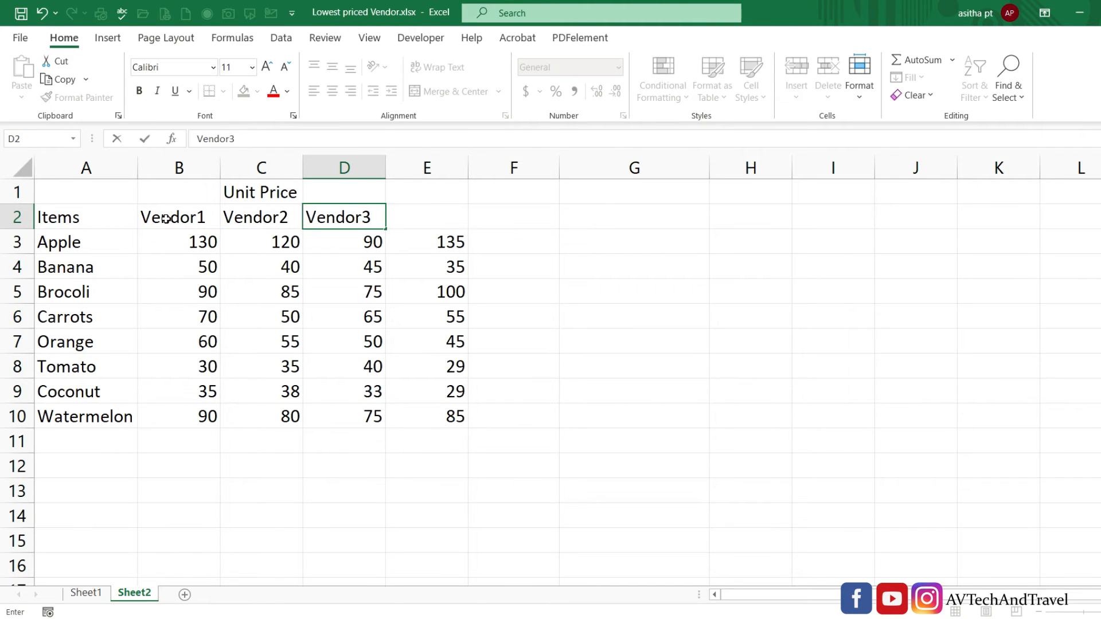
key(Tab)
text(Vendor4)
Merge and center the Unit Price heading across B1:E1, make it bold and give it a light orange fill.
drag(172, 192, 431, 182)
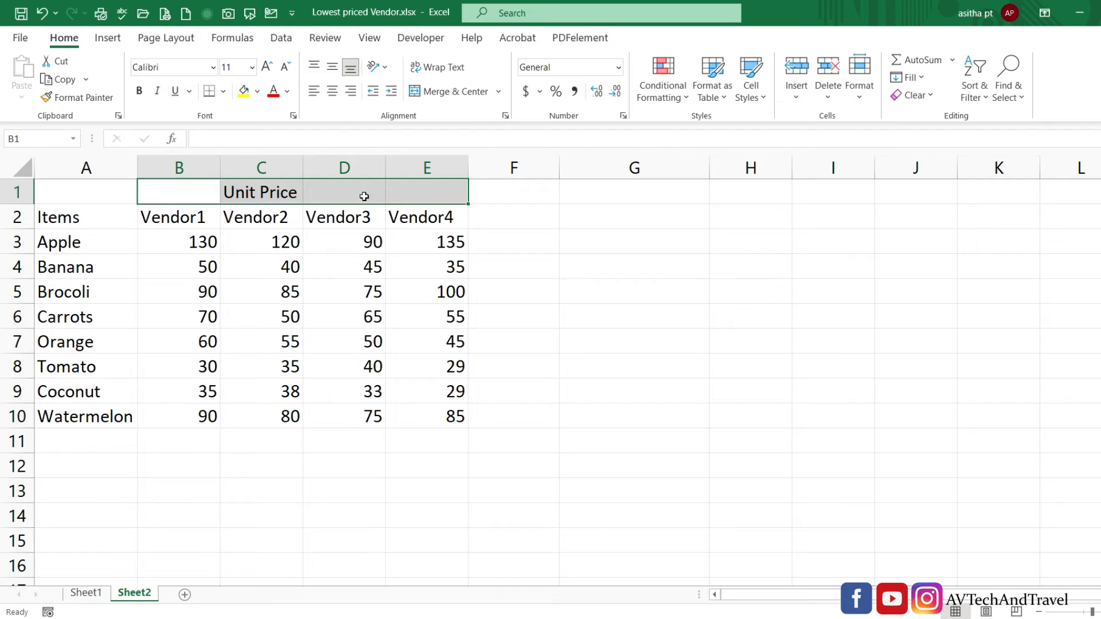
click(444, 95)
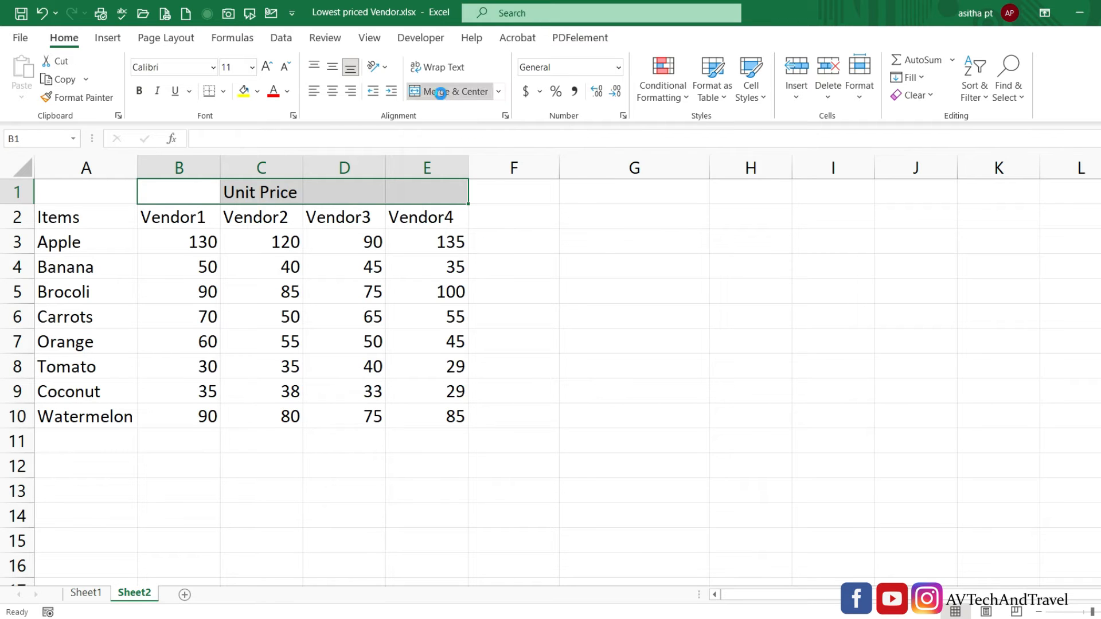
click(141, 92)
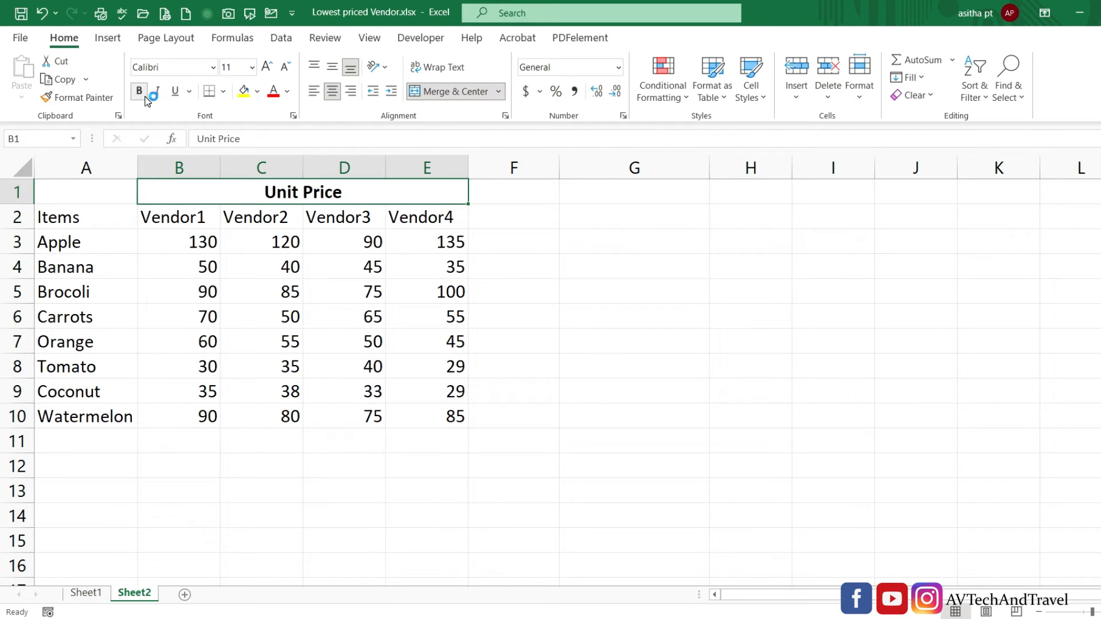
click(257, 91)
click(308, 164)
Fill the heading row A2:E2 with blue.
drag(86, 217, 457, 216)
click(258, 92)
click(297, 164)
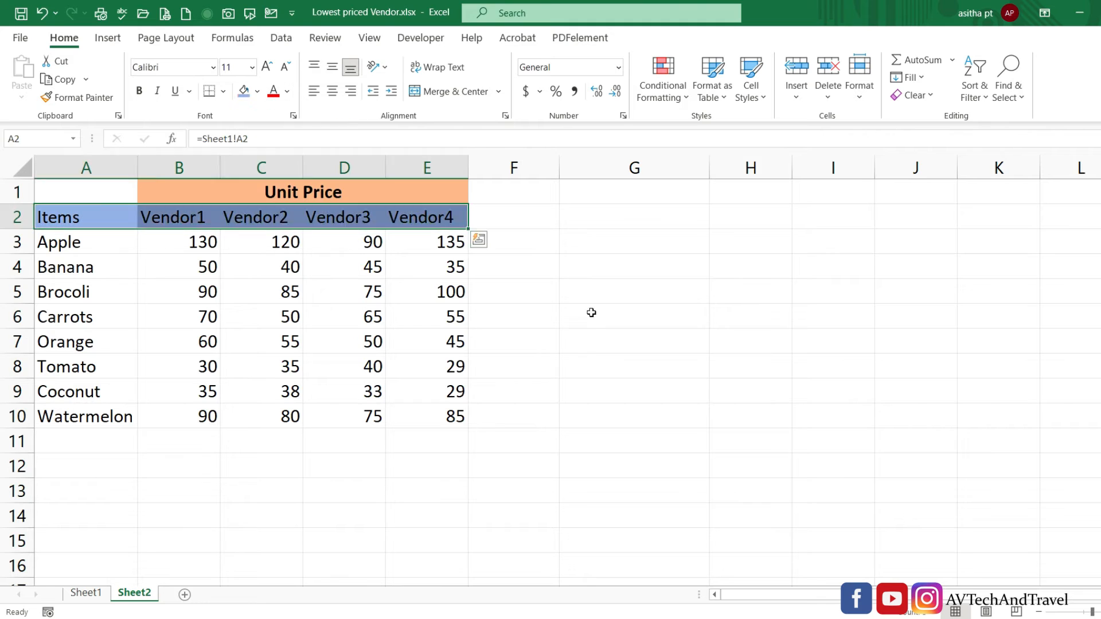
Add the column headings Least Price in F2 and Approved Vendor in G2.
click(473, 221)
text(Least Price)
click(582, 215)
text(Approved Vend)
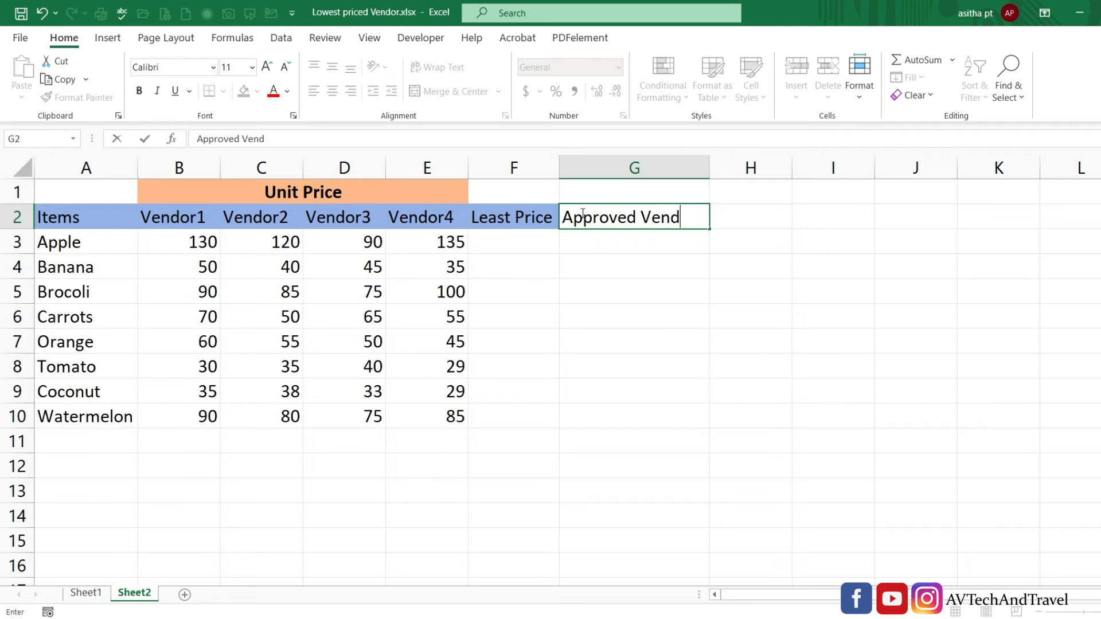
click(634, 253)
Apply all borders to the table range A1:G10.
drag(86, 191, 602, 411)
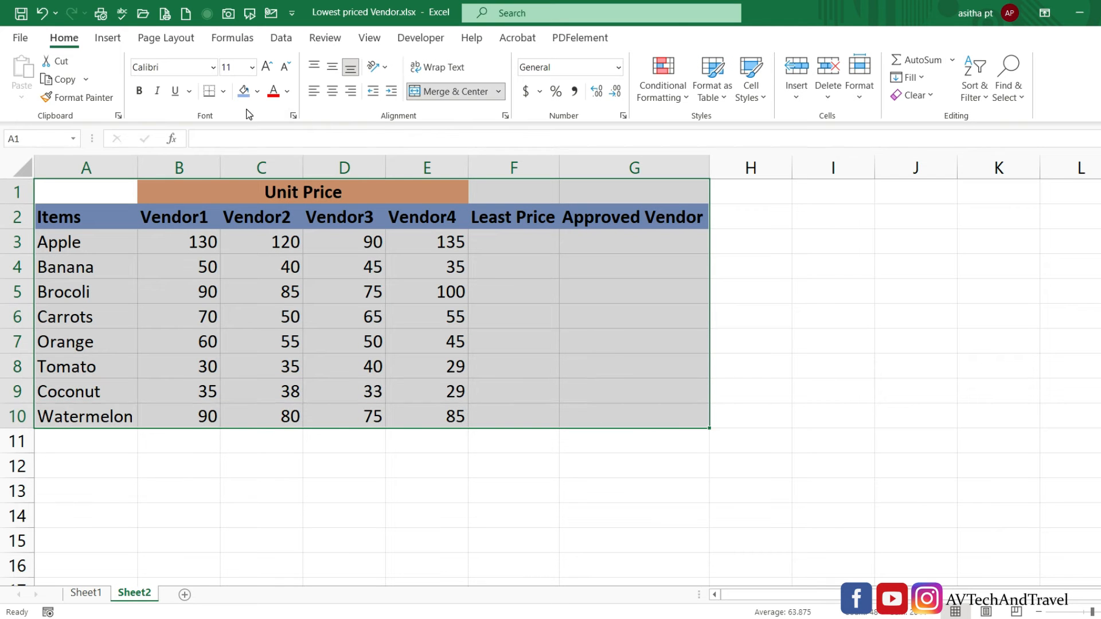
click(223, 92)
click(251, 245)
Calculate the least price for Apple in F3 with the formula =MIN(B3:E3).
click(514, 244)
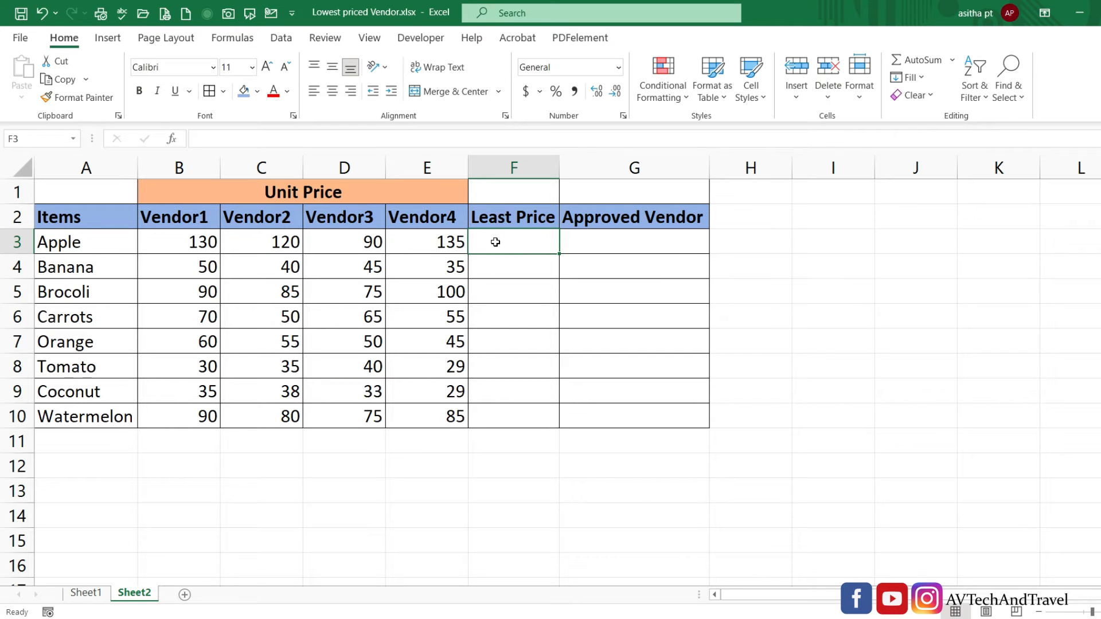
double_click(496, 241)
text(=)
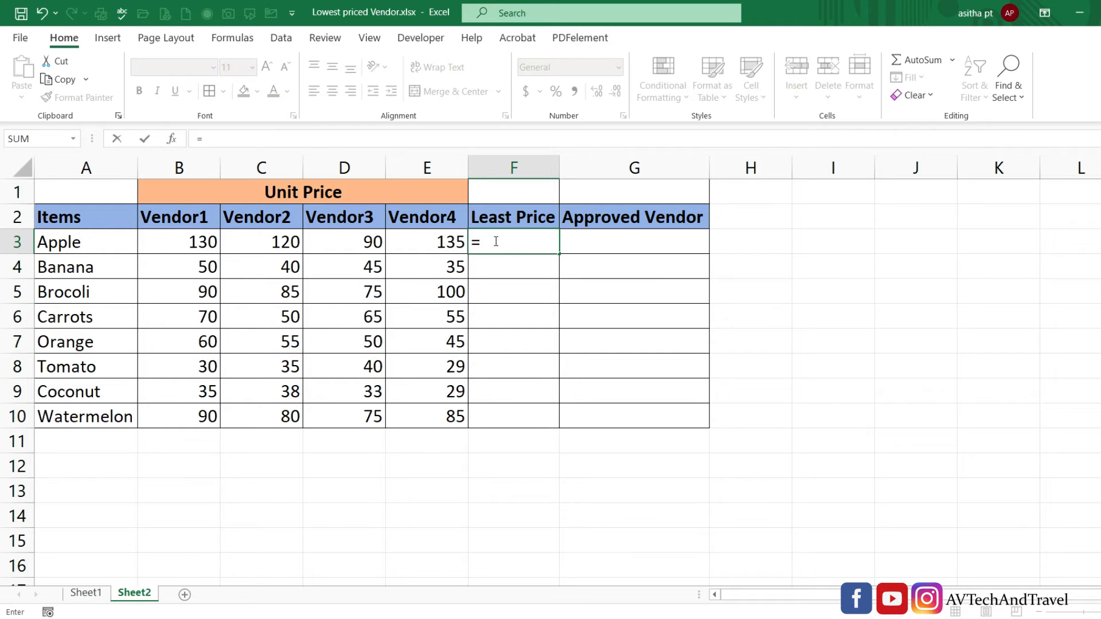
text(mi)
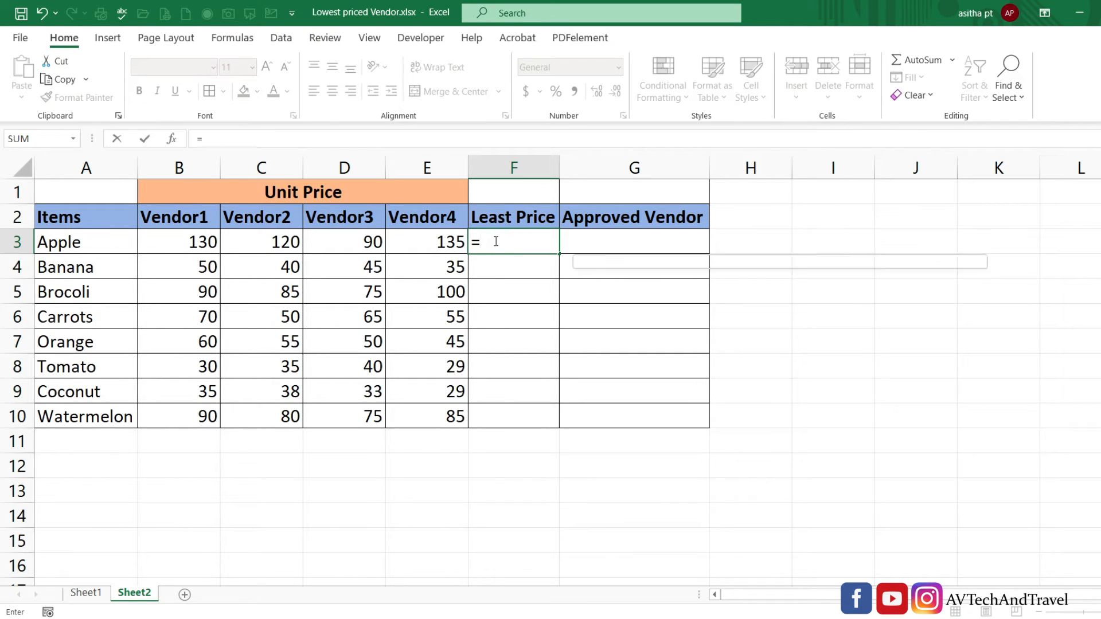
text(n)
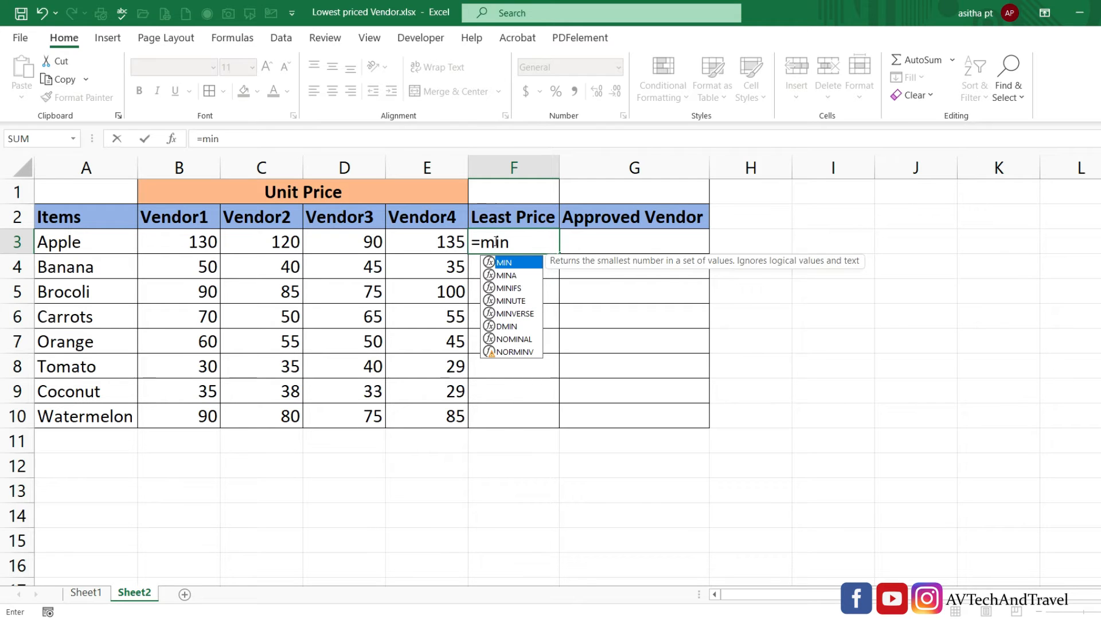
key(Tab)
click(180, 246)
drag(179, 246, 440, 246)
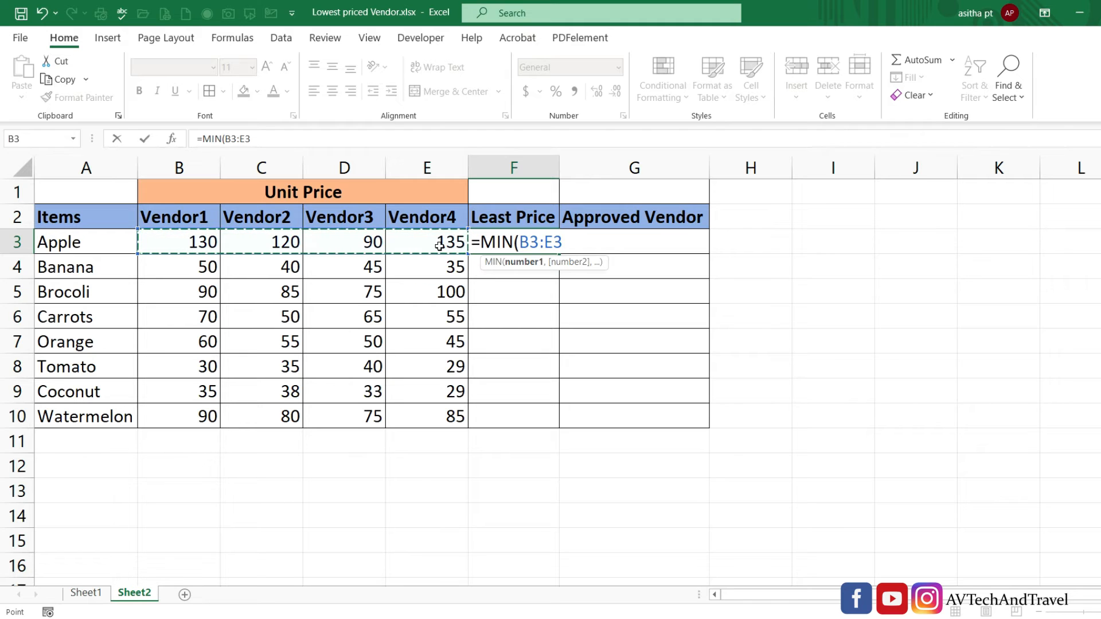
text())
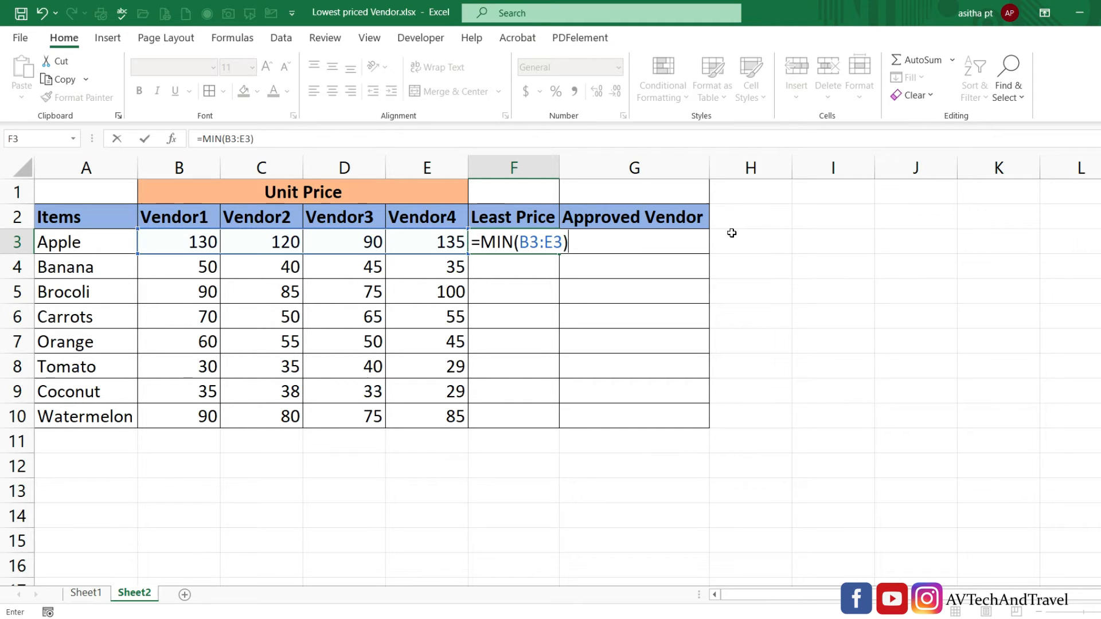
key(Return)
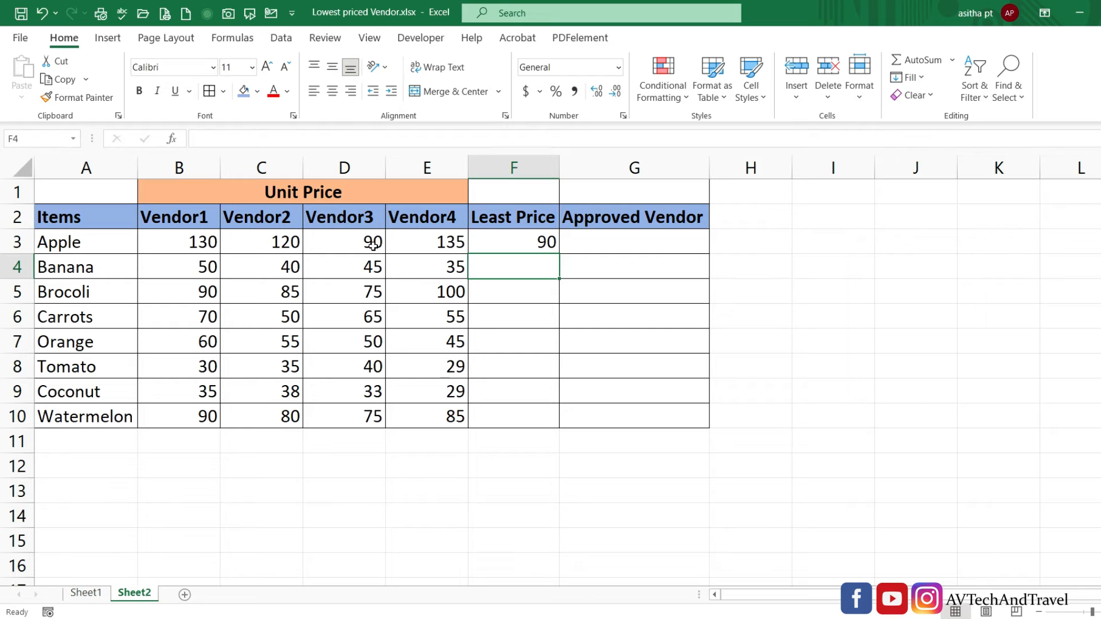
Fill the least price formula from F3 down to F10.
click(516, 242)
drag(559, 254, 559, 427)
click(813, 292)
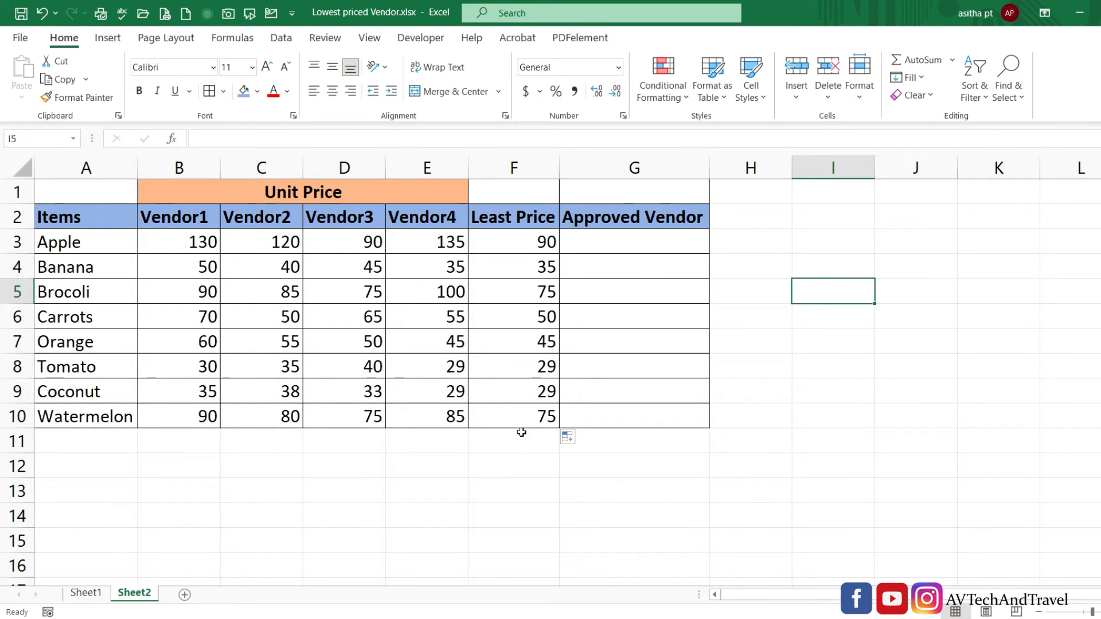
Start the approved vendor formula for Apple in G3 as an INDEX over the vendor headings, using the absolute range $B$2:$E$2.
double_click(590, 241)
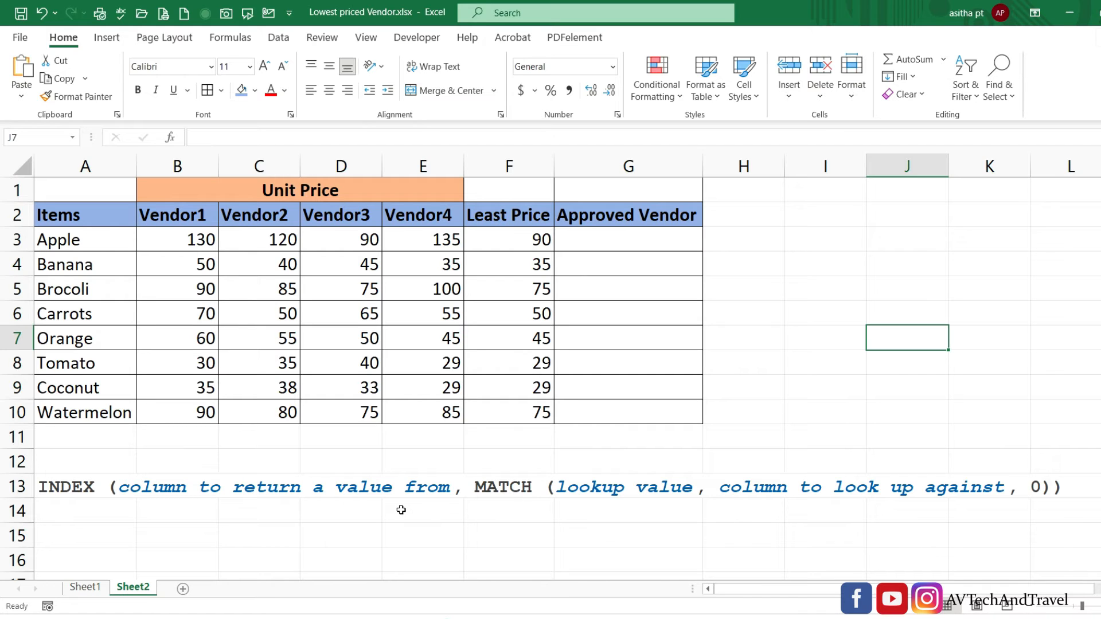
double_click(593, 243)
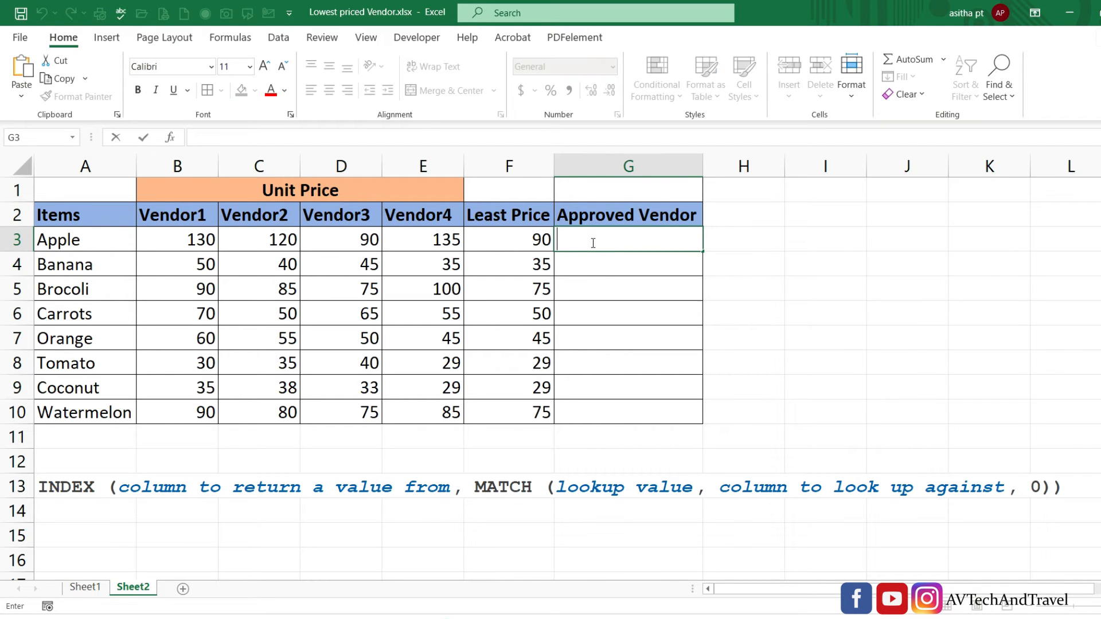
text(=in)
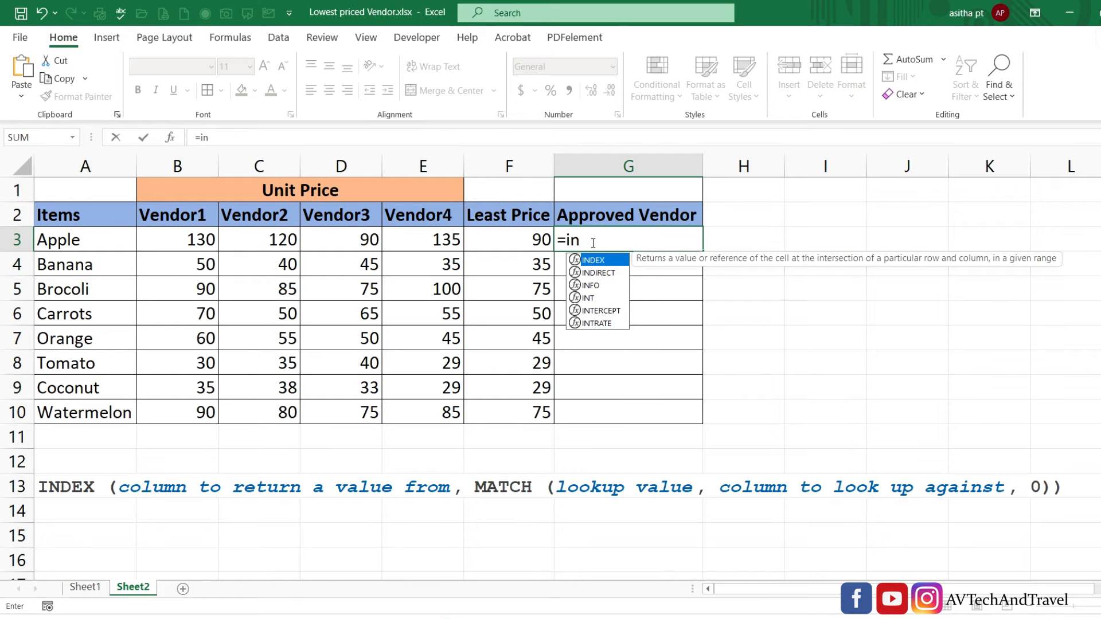
key(Tab)
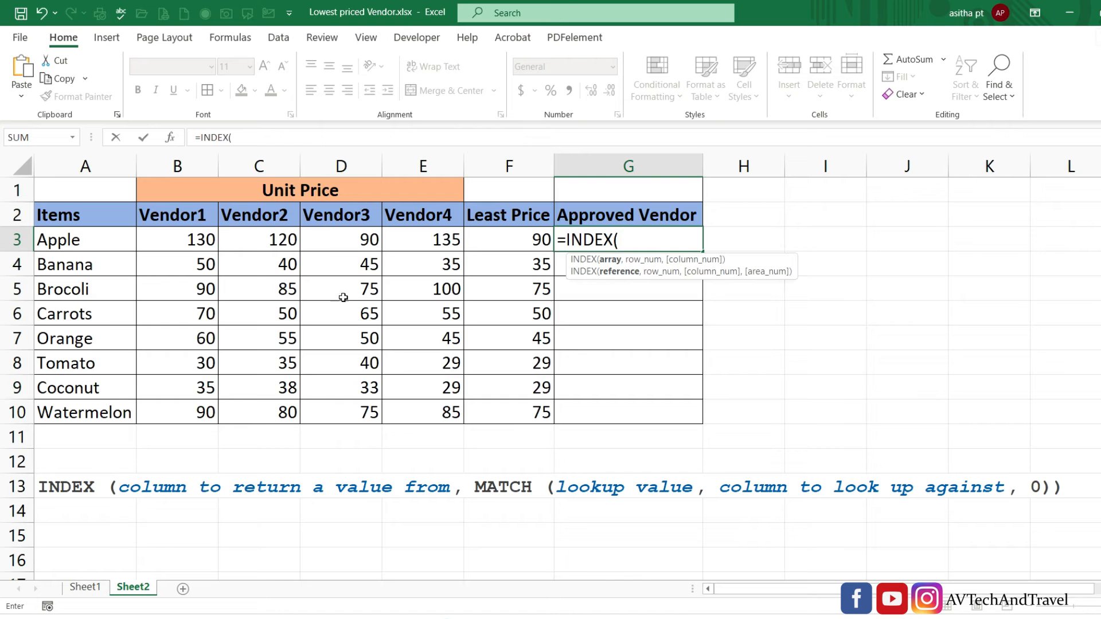
drag(158, 217, 423, 223)
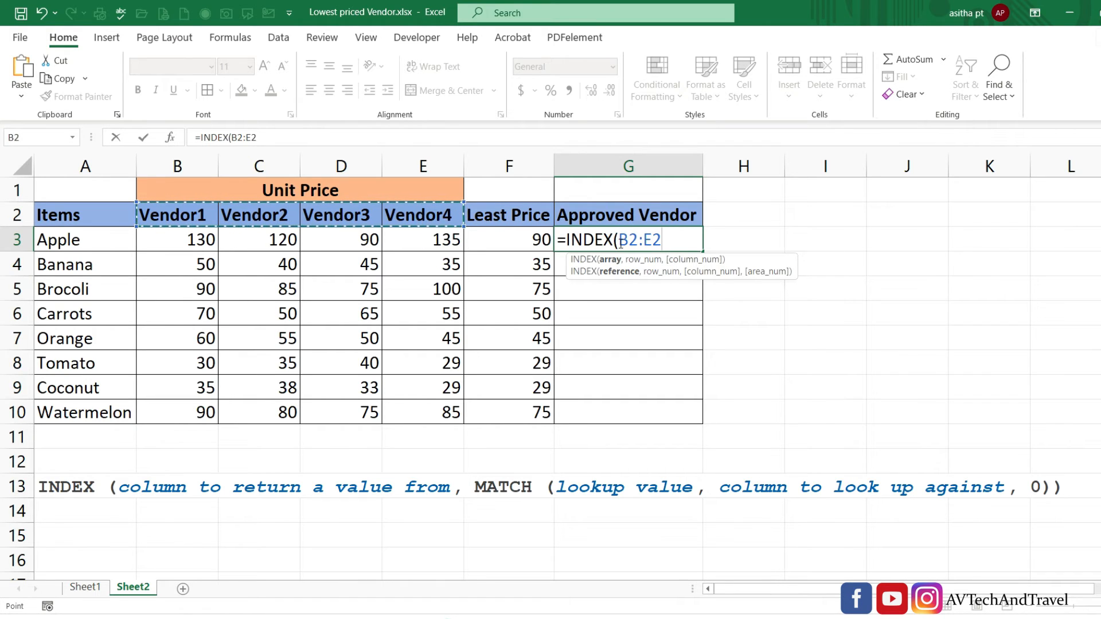
drag(620, 242, 669, 243)
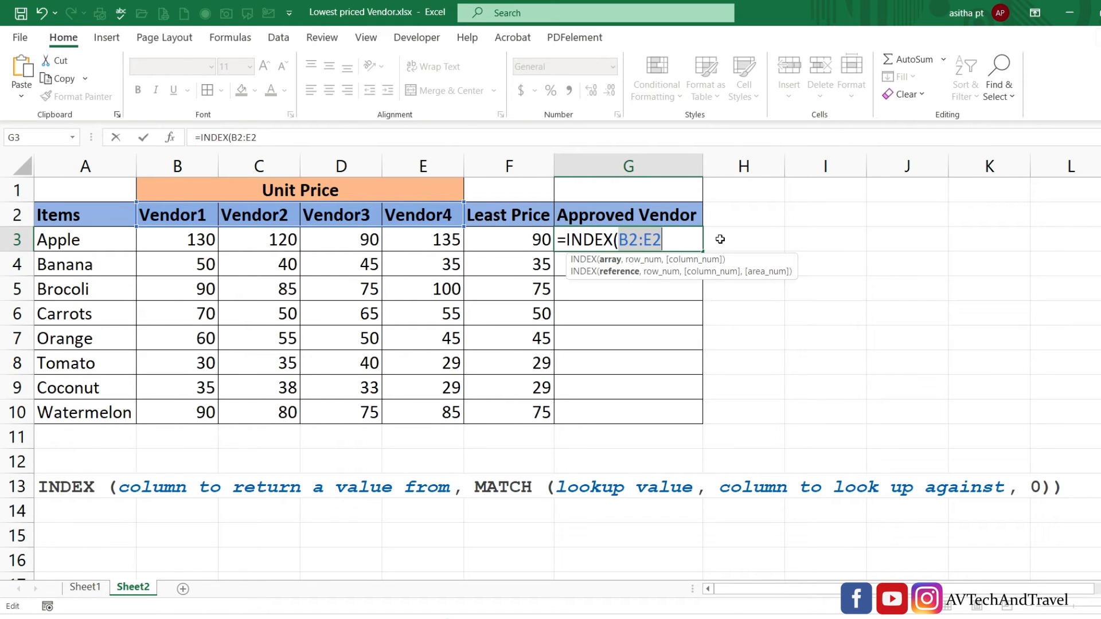
key(F4)
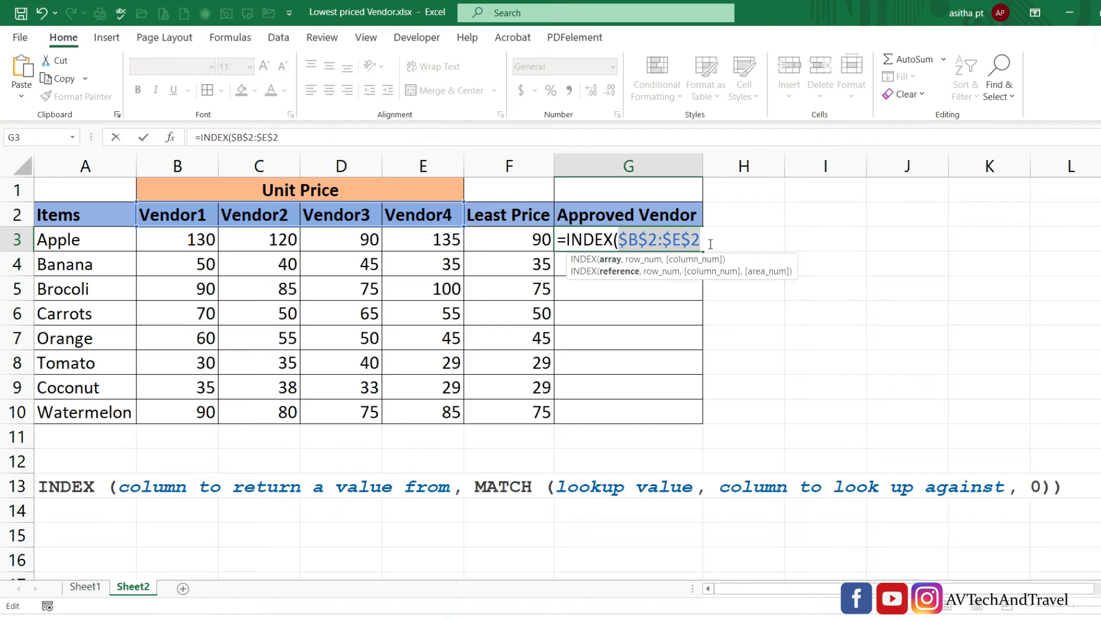
text(,)
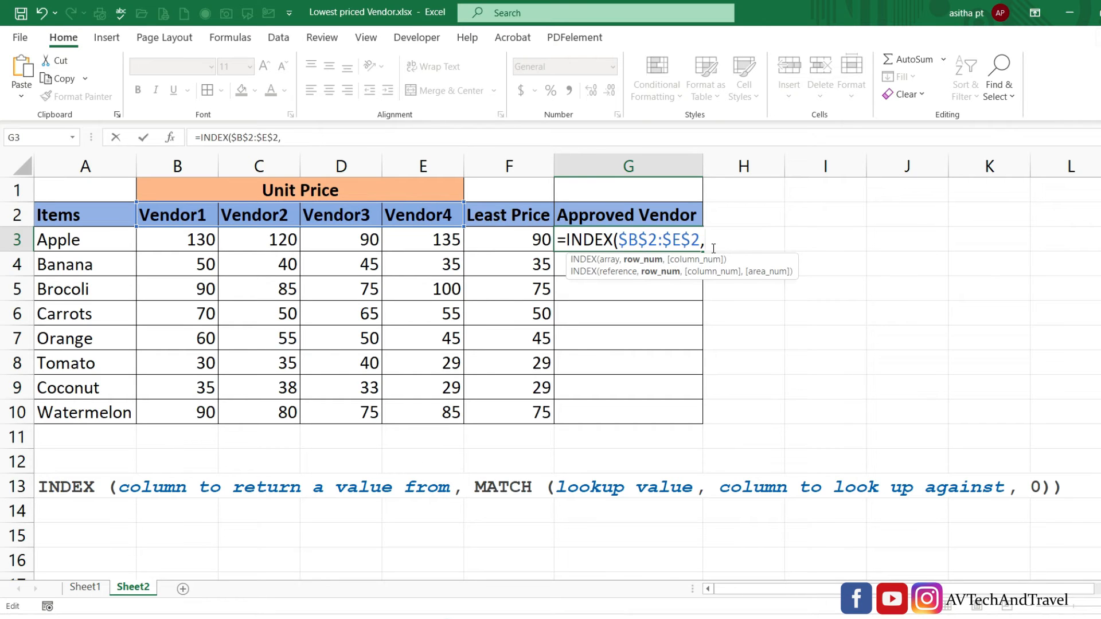
Complete the INDEX formula in G3 with MATCH(F3,B3:E3,0) to locate the least price among the vendors' prices.
text(mat)
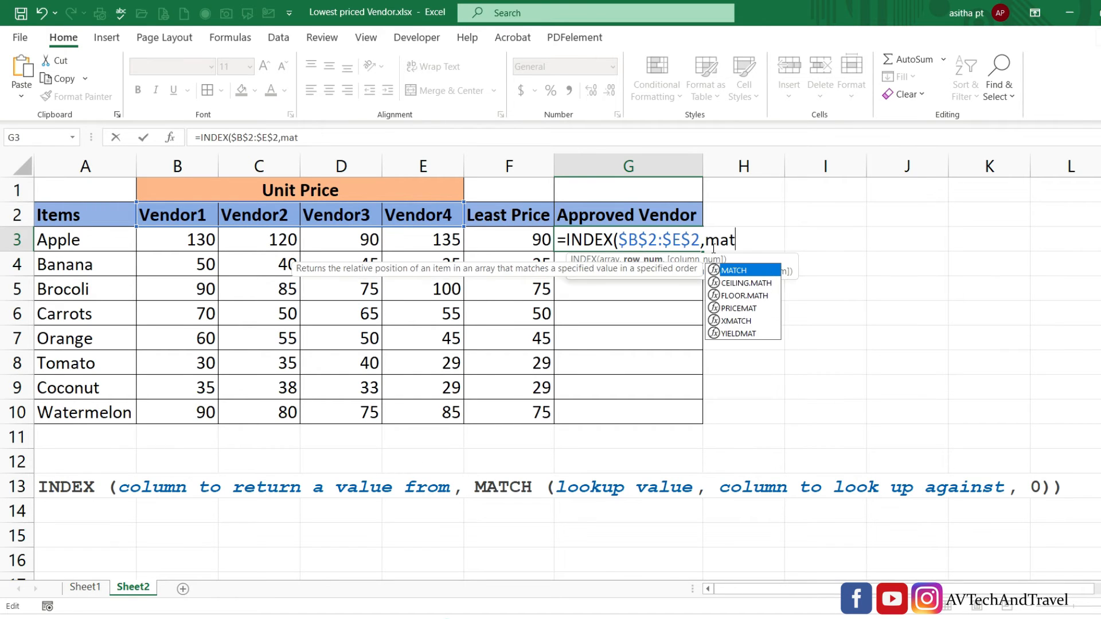
key(Tab)
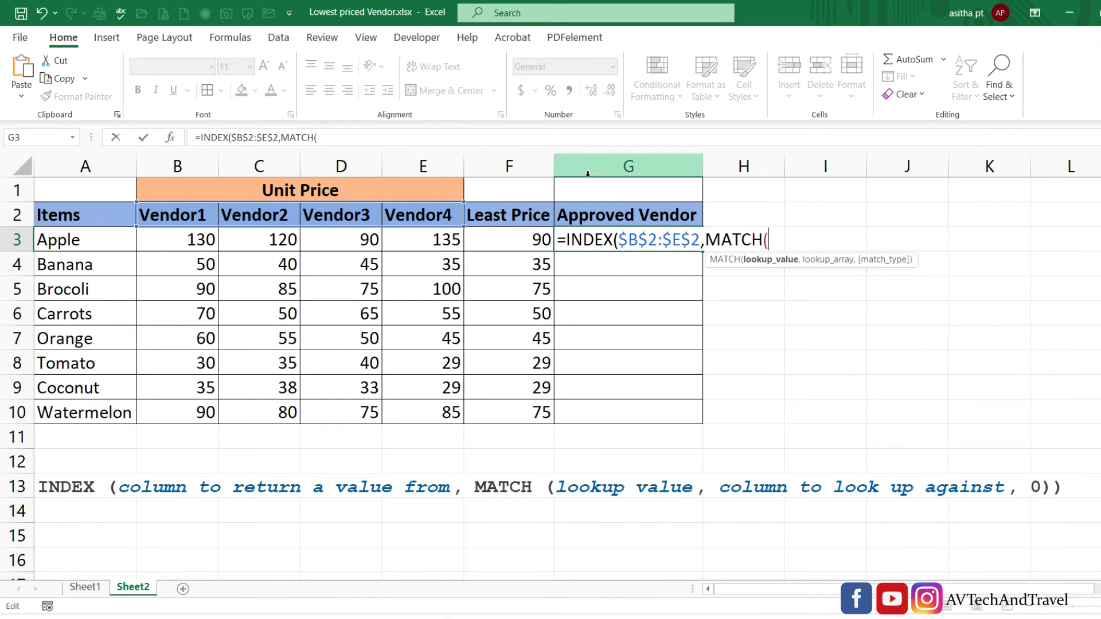
click(530, 246)
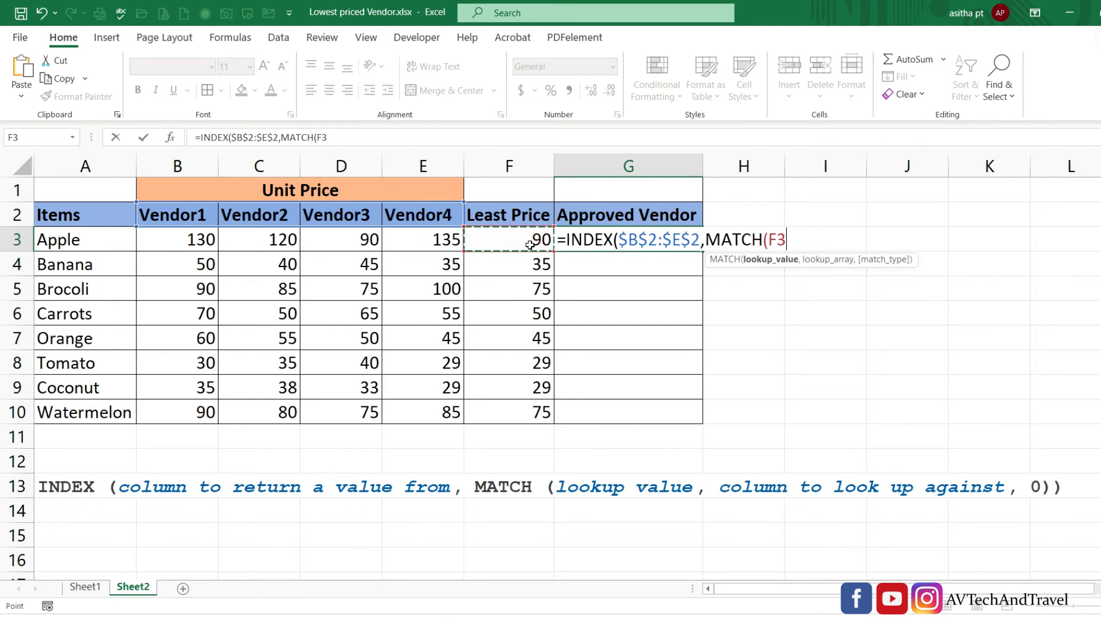
text(,)
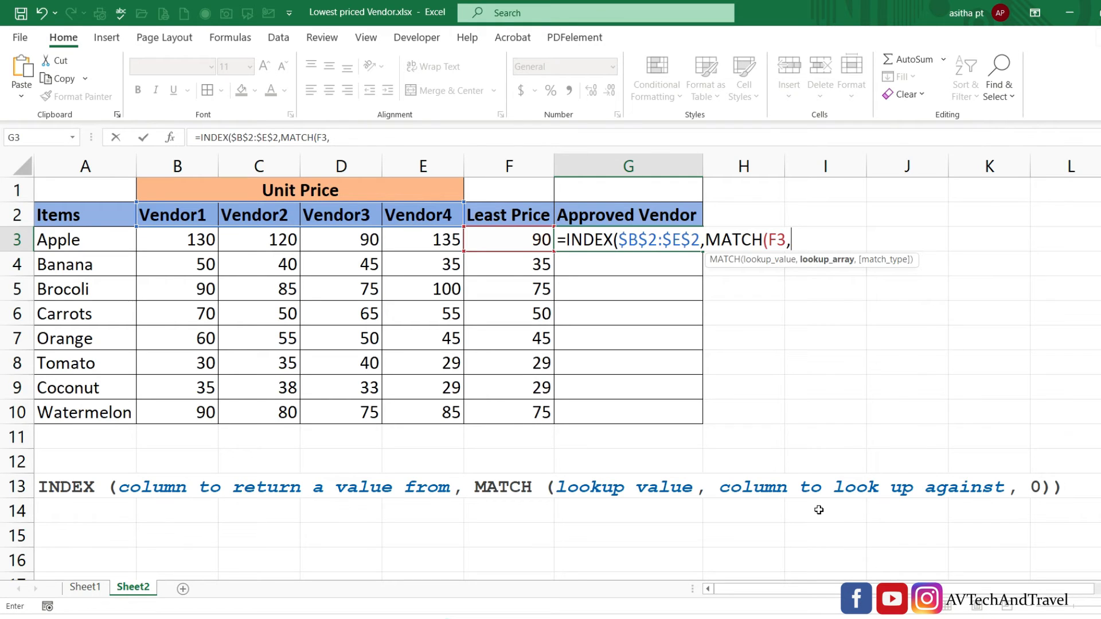
drag(172, 241, 448, 246)
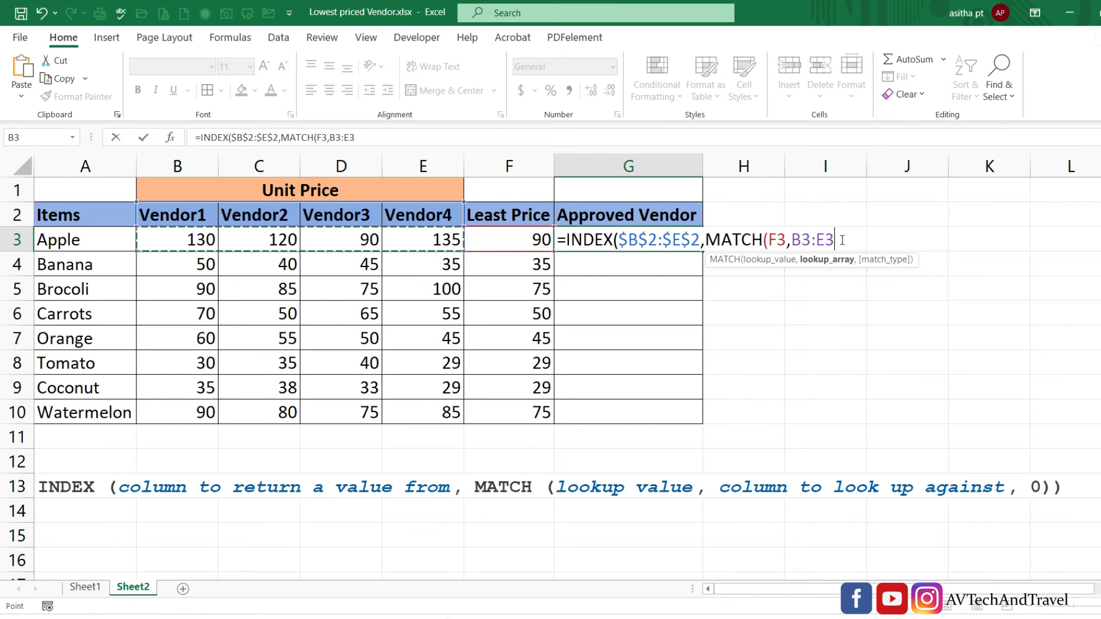
text(,)
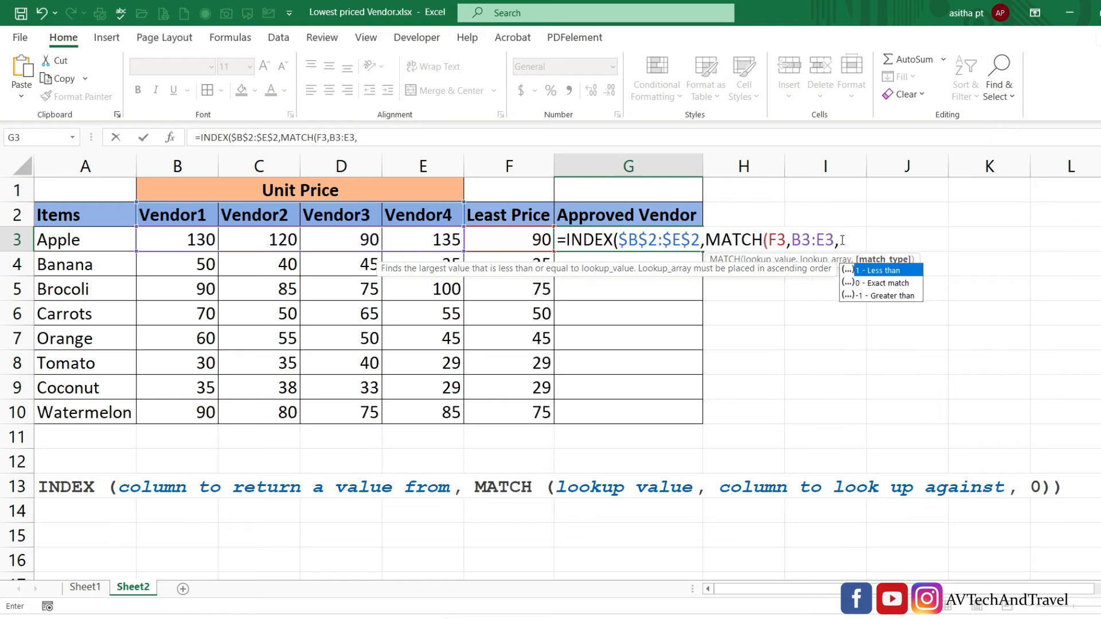
text(0)))
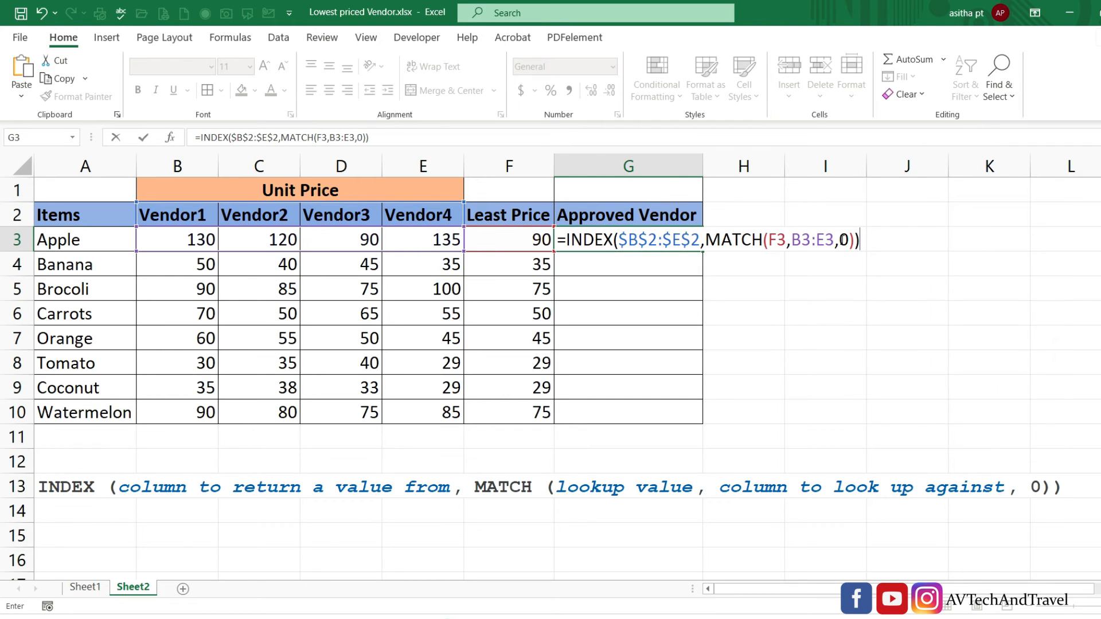
key(Return)
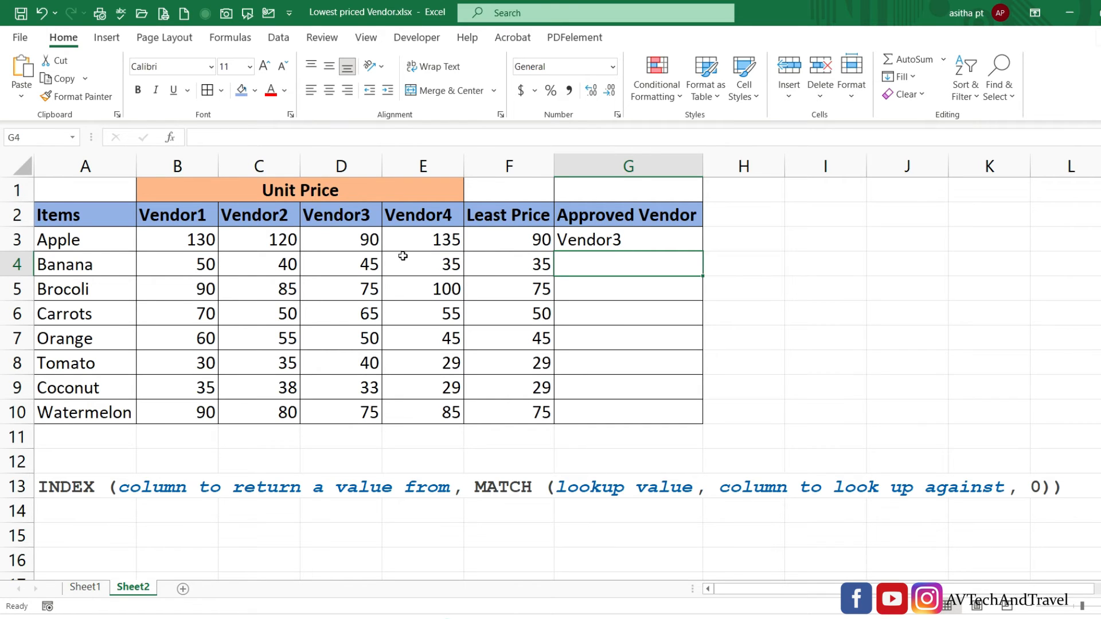
Fill the approved vendor formula from G3 down to G10 and check the results against the vendors' unit prices.
click(355, 237)
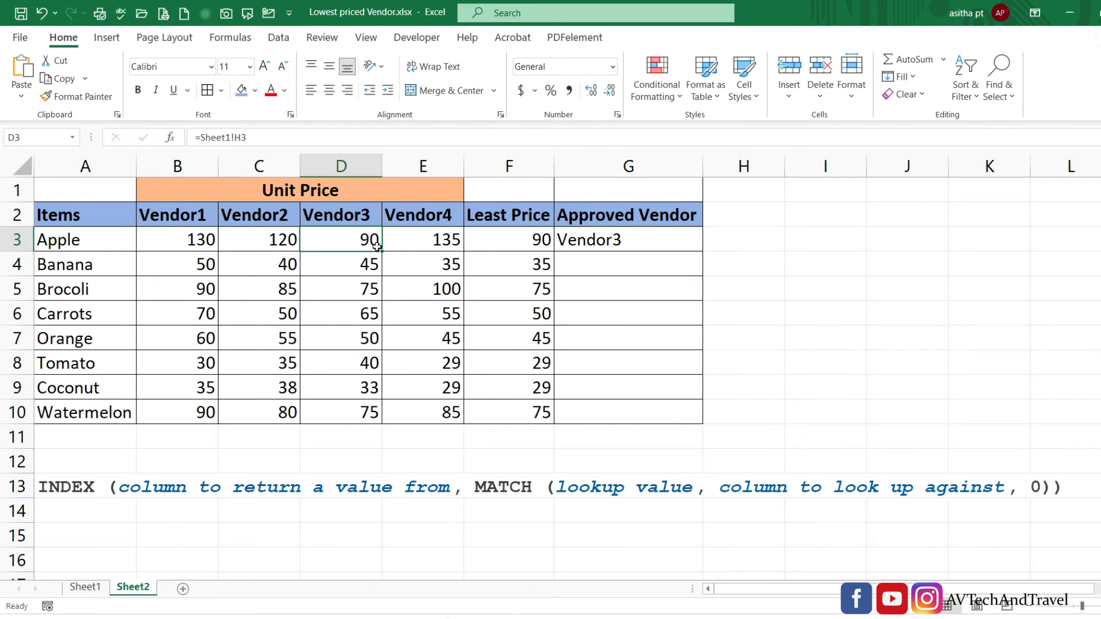
click(611, 245)
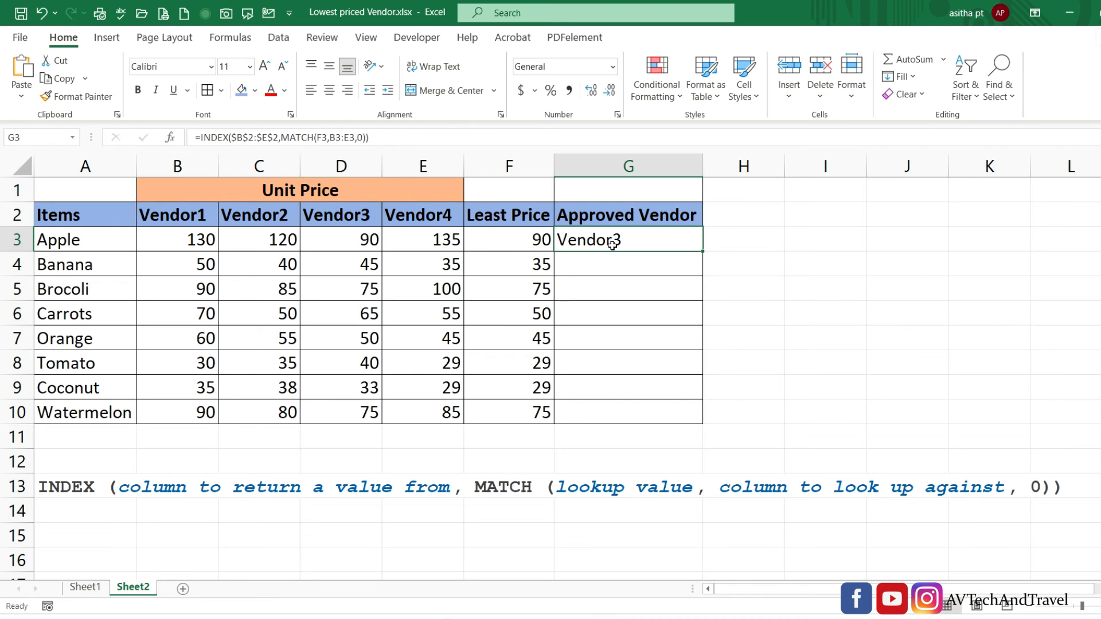
double_click(701, 253)
click(773, 253)
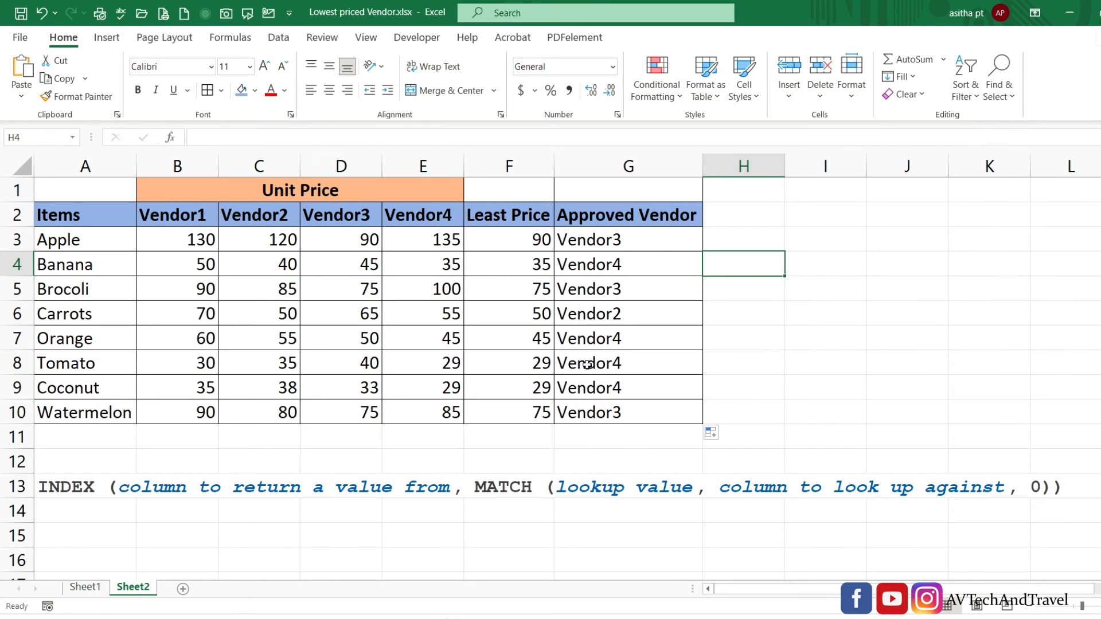
click(591, 388)
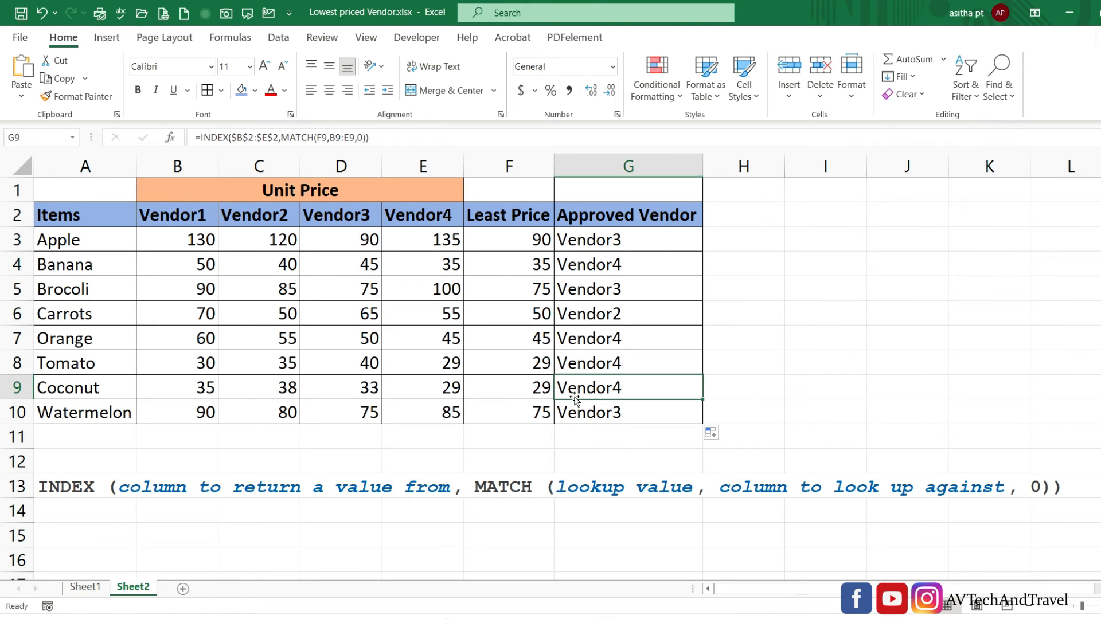
click(449, 394)
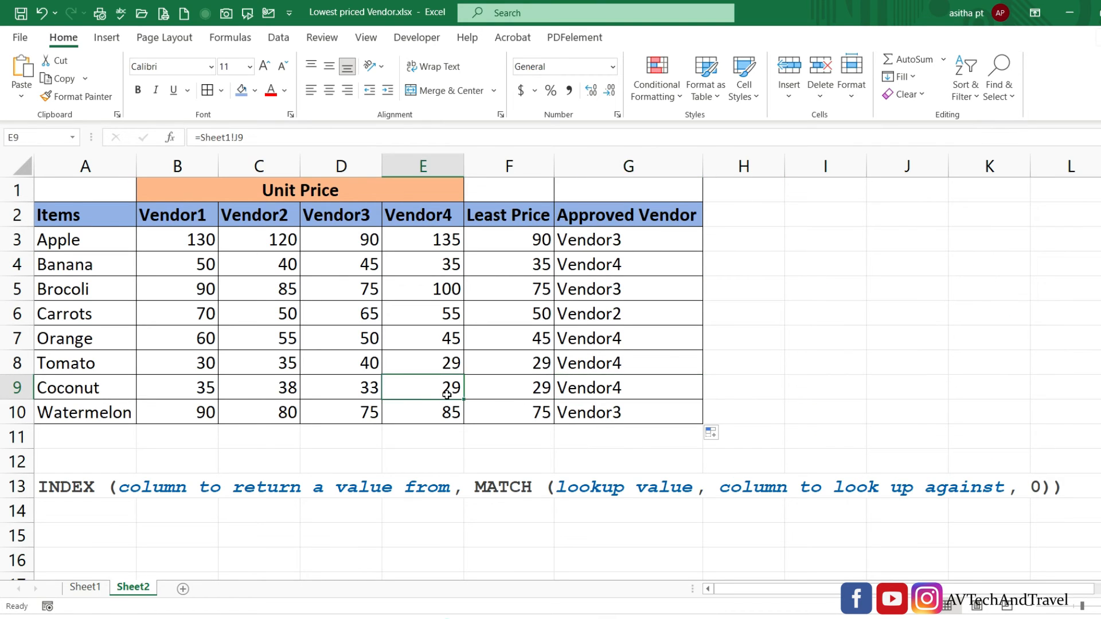
click(583, 365)
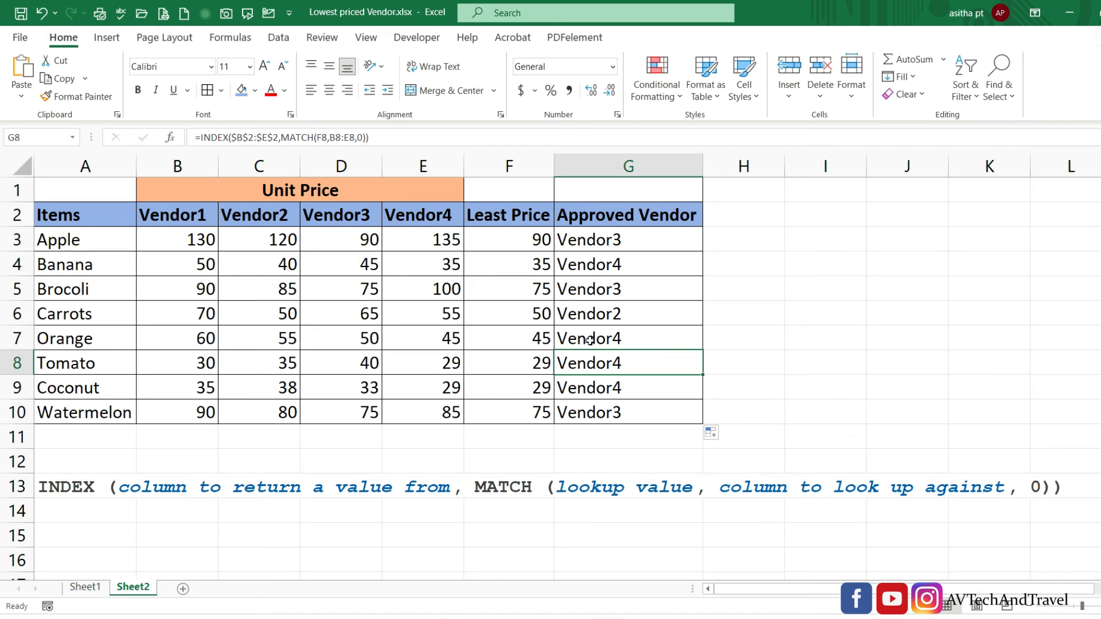
click(602, 315)
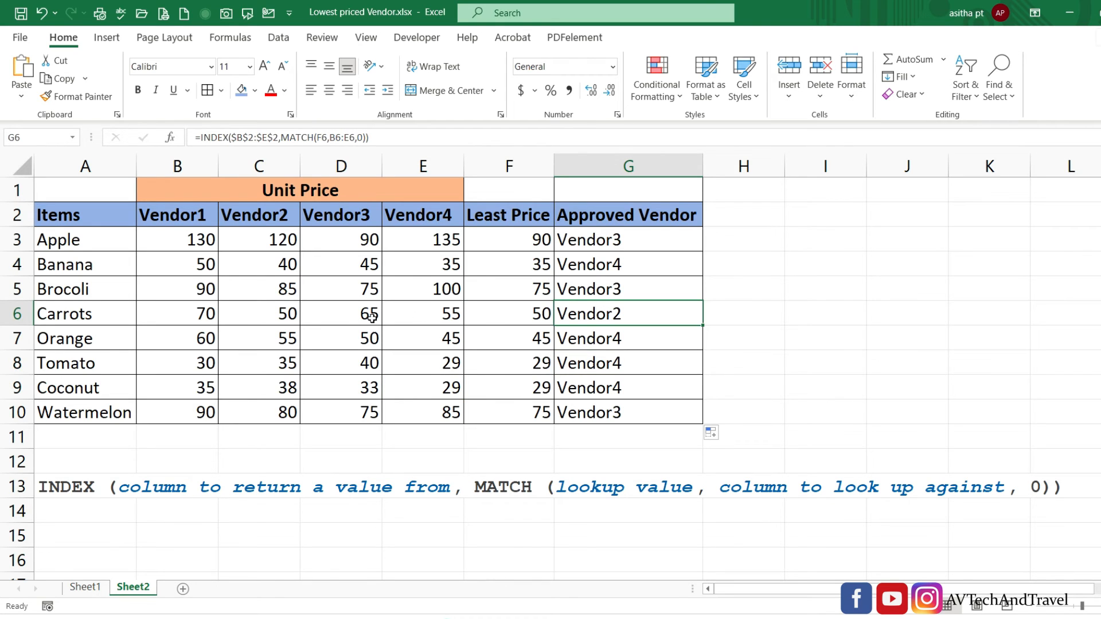
click(275, 317)
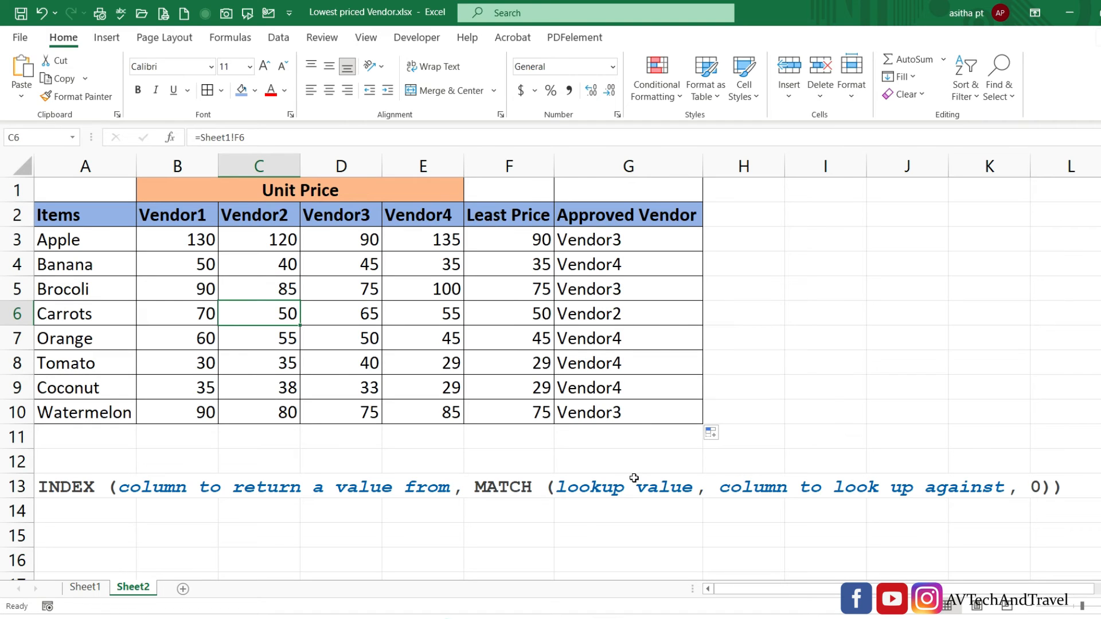
Copy the Approved Vendor heading from G2 to H2 and fit column H to its width.
click(650, 220)
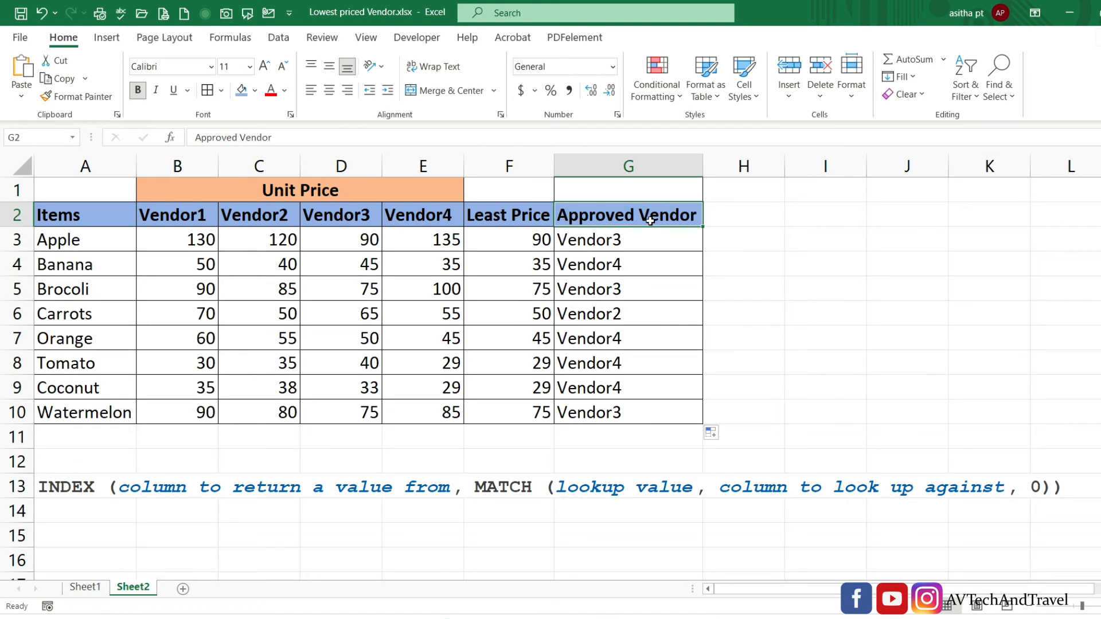
key(ctrl+c)
click(740, 220)
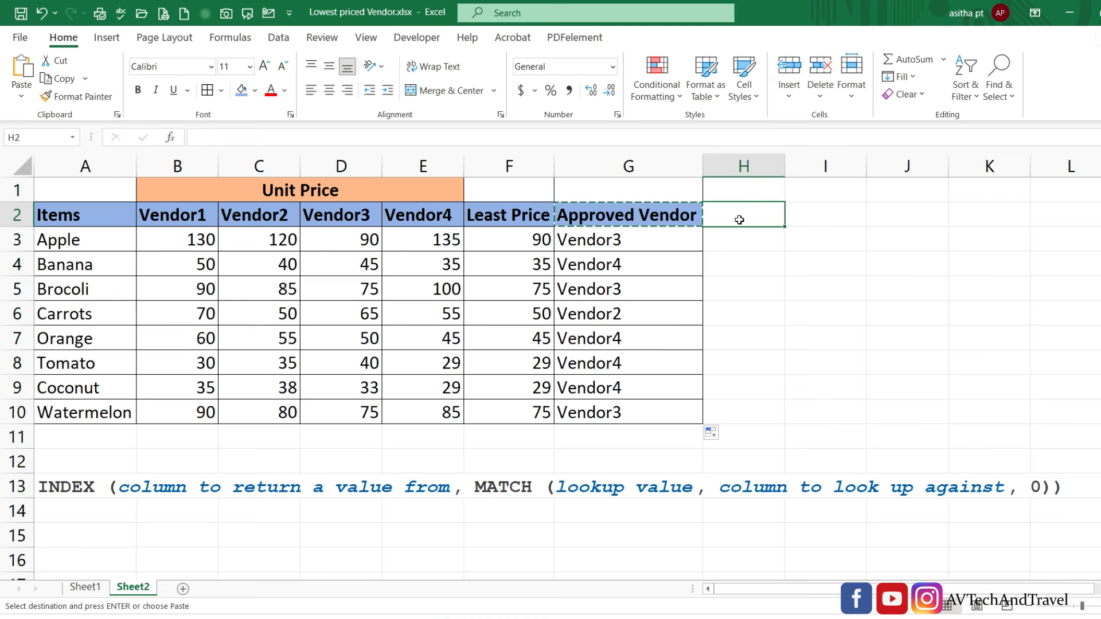
key(ctrl+v)
double_click(785, 166)
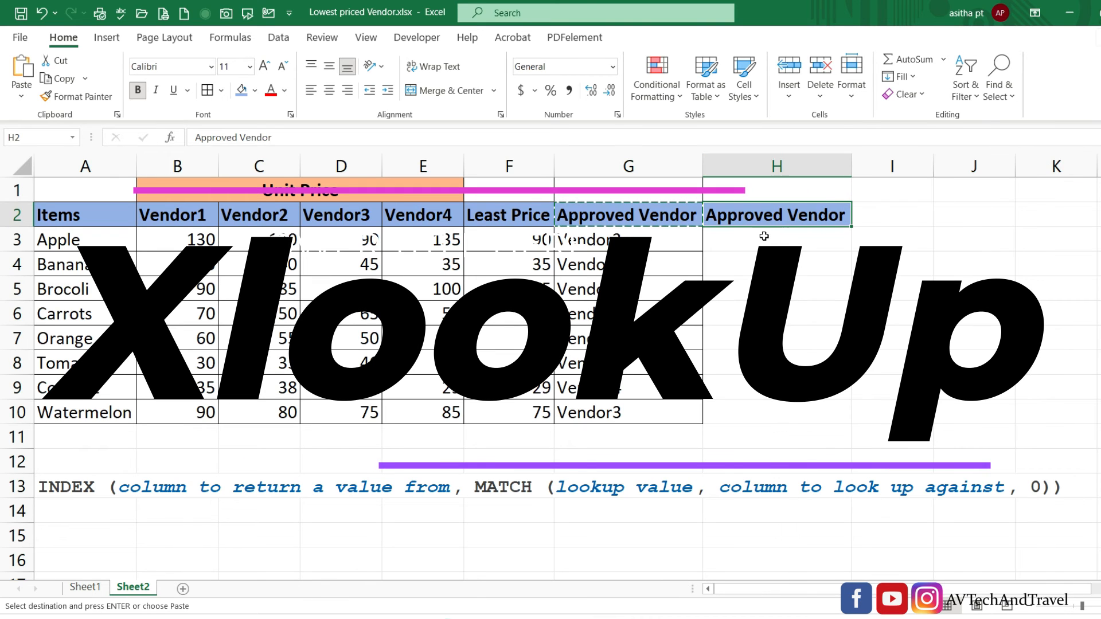
Start an XLOOKUP formula in H3 for Apple, with F3 as the lookup value and B3:E3 as the lookup array.
click(765, 236)
double_click(765, 236)
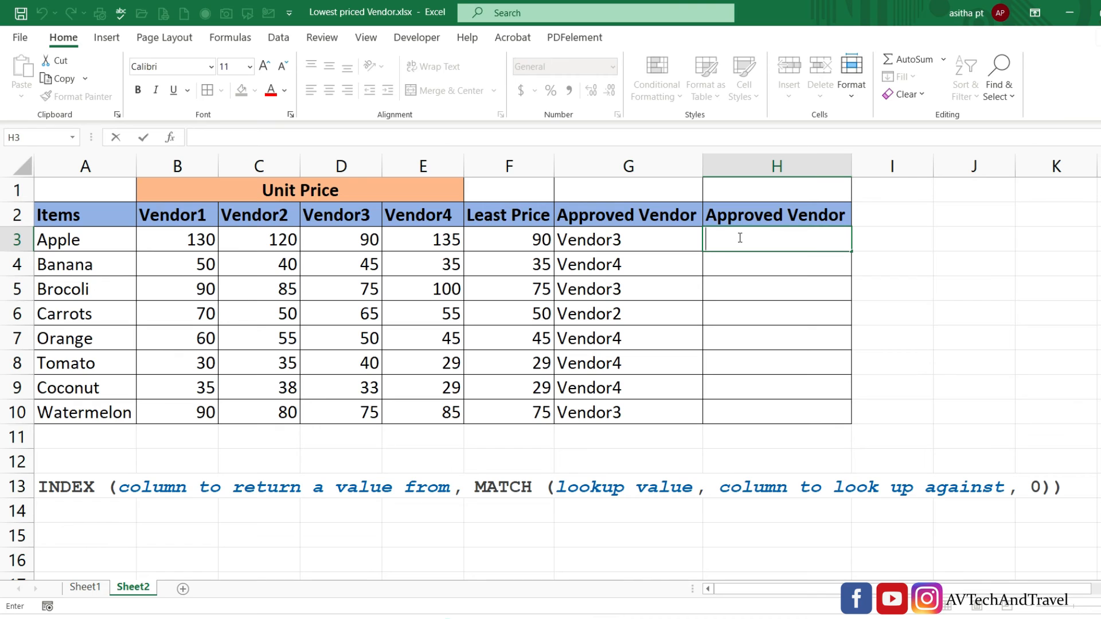
text(=)
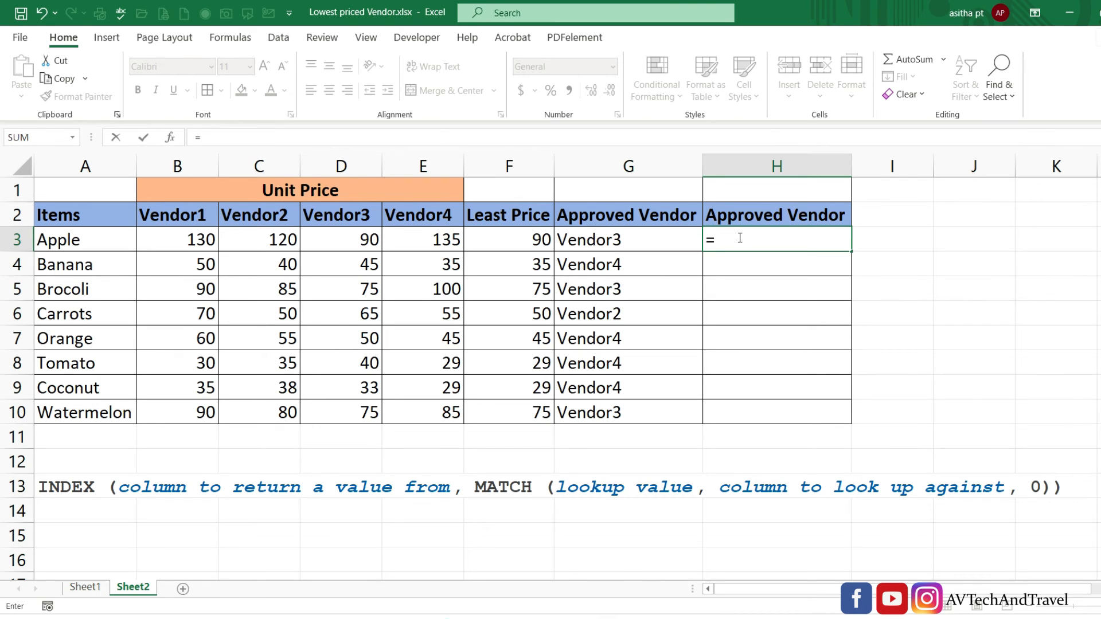
text(xl)
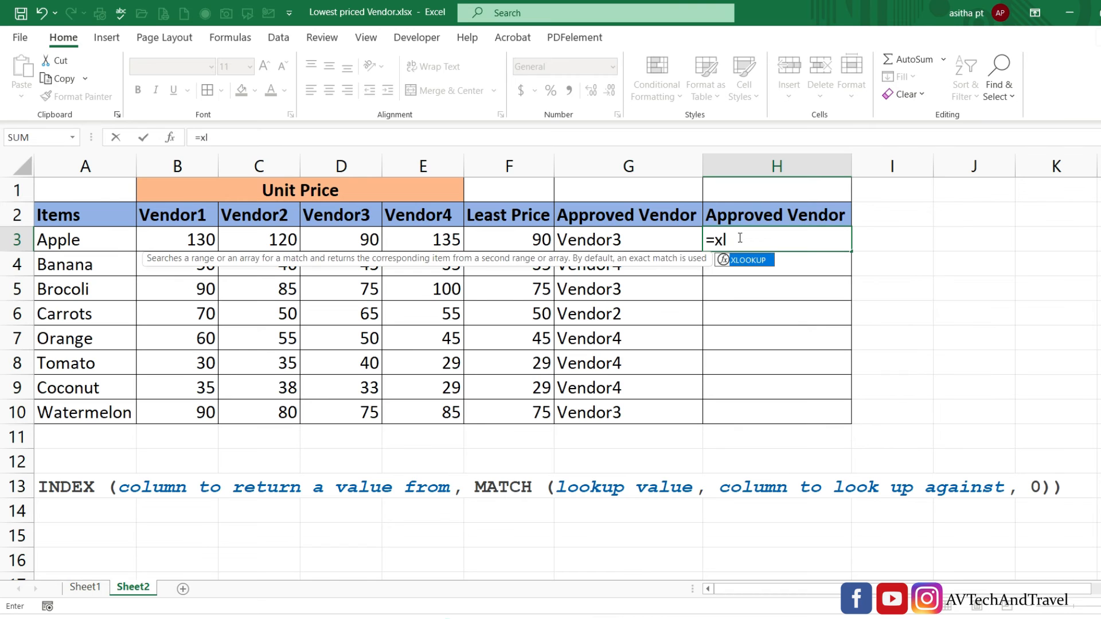
key(Tab)
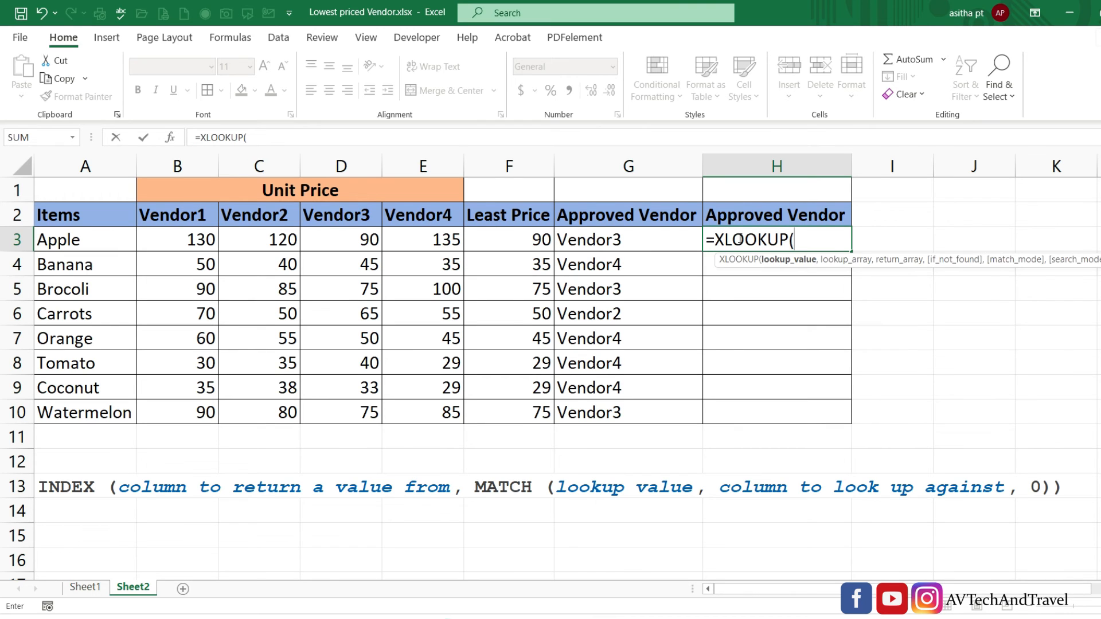
click(542, 238)
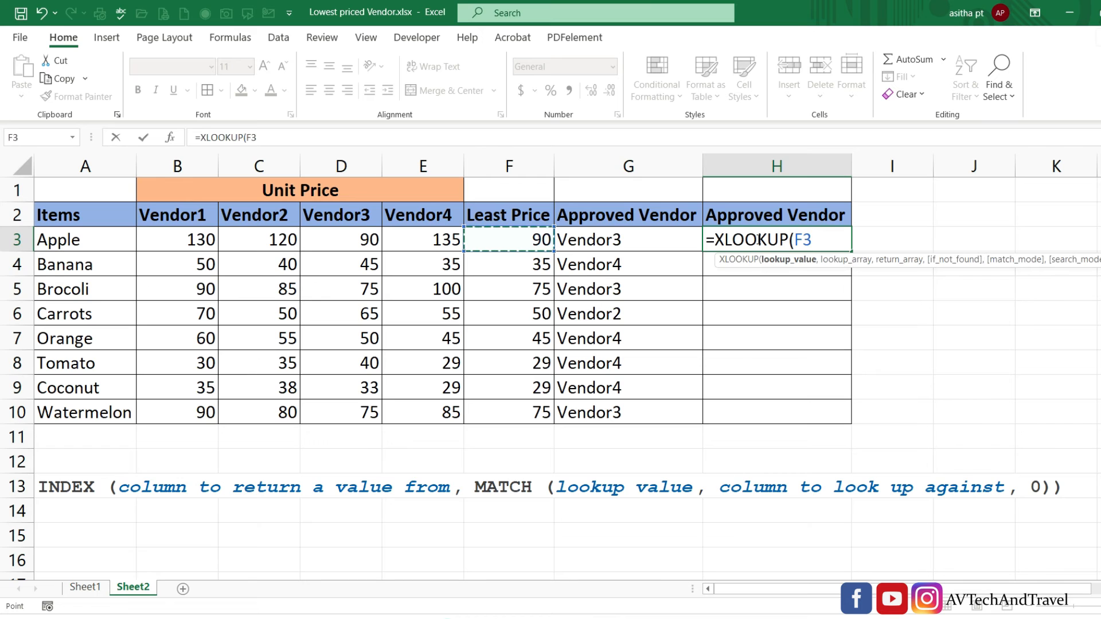
text(,)
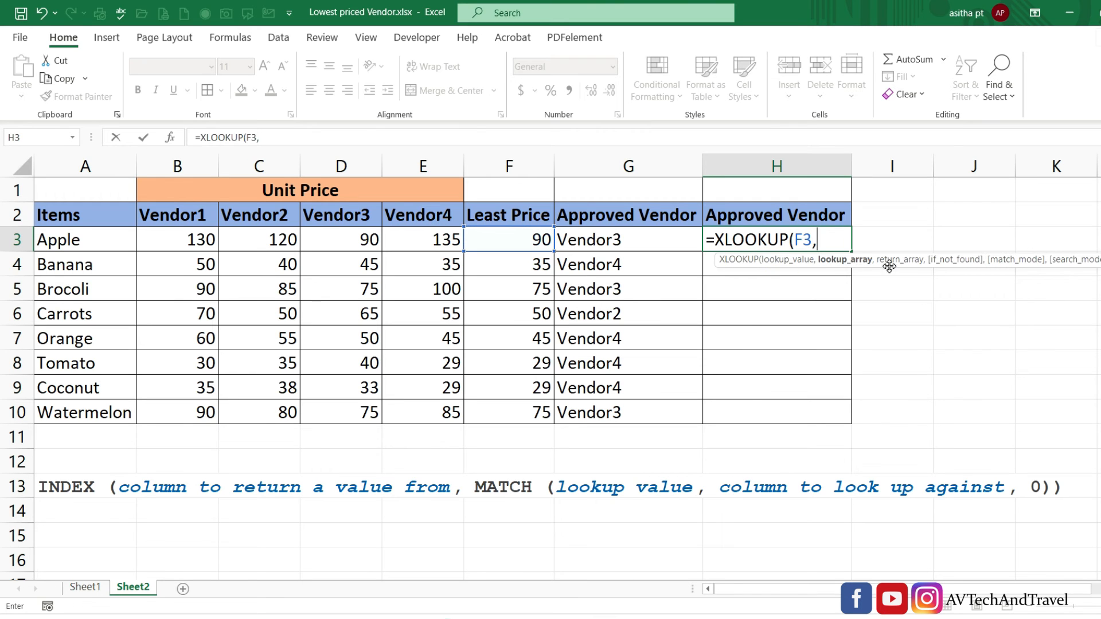
click(187, 244)
drag(186, 243, 422, 242)
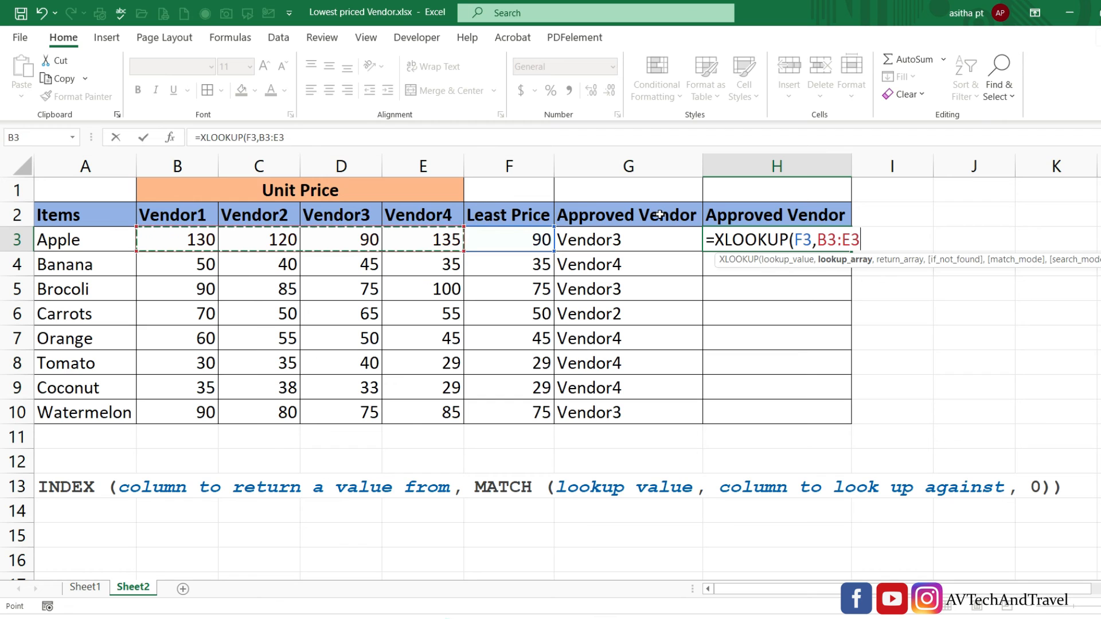
text(,)
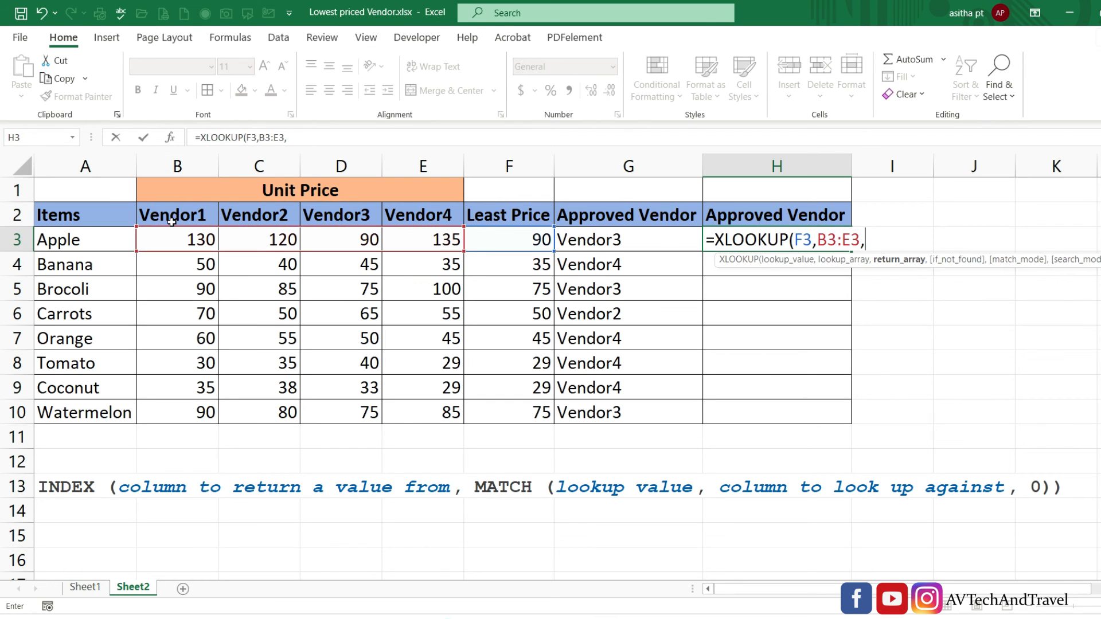
Complete the XLOOKUP formula in H3 with the vendor headings as the return array, using the absolute range $B$2:$E$2.
drag(171, 220, 425, 226)
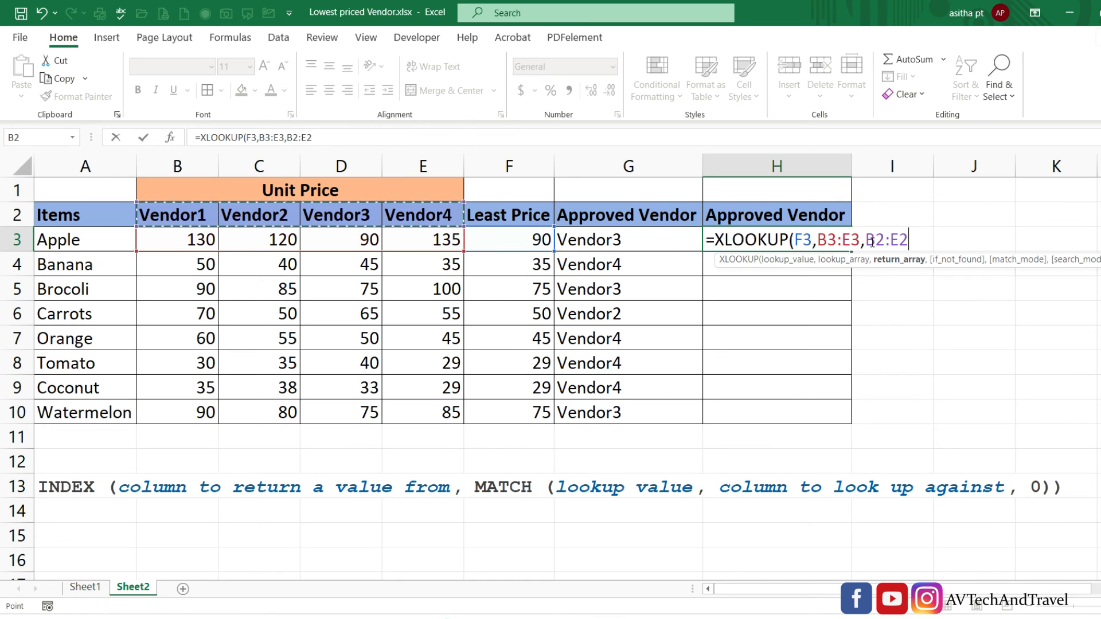
drag(868, 239, 924, 240)
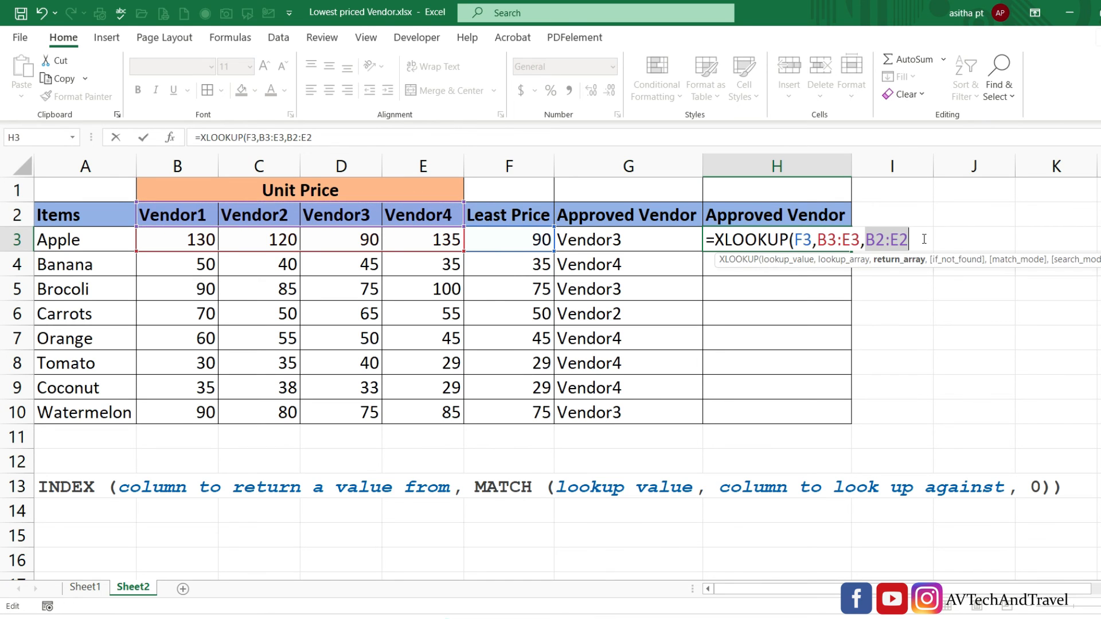
key(F4)
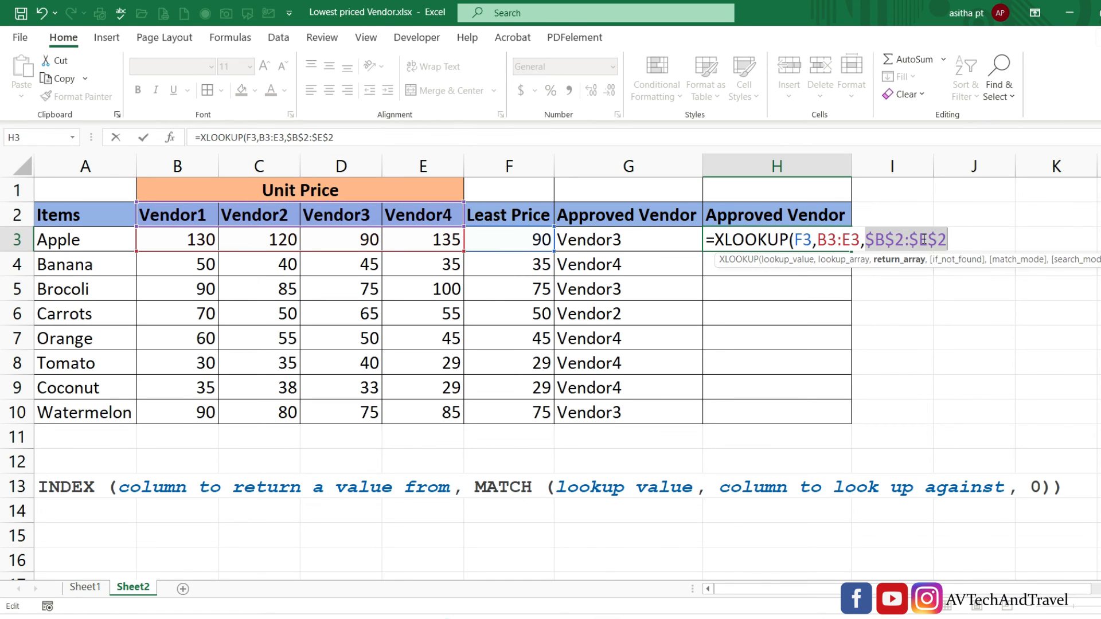
click(958, 241)
text())
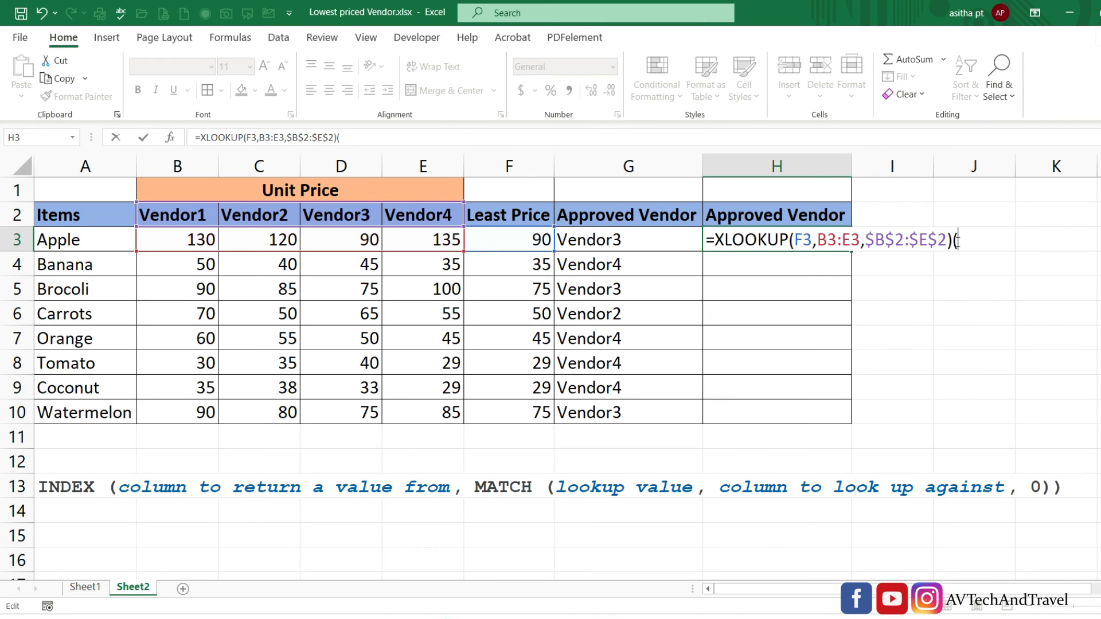
key(Return)
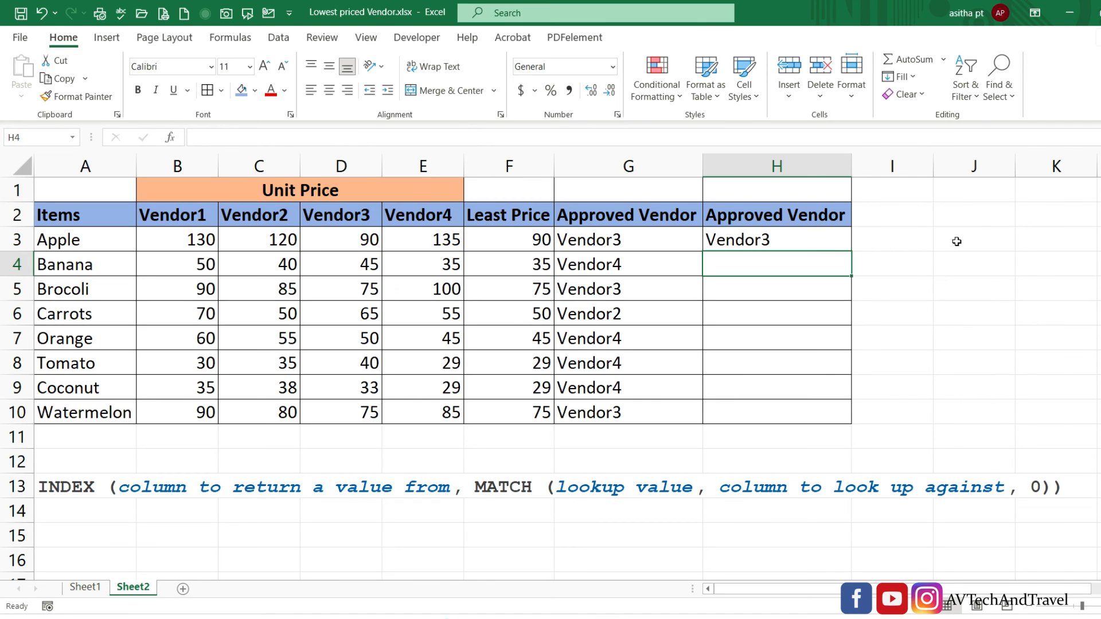
Fill the XLOOKUP formula from H3 down to H10.
click(796, 243)
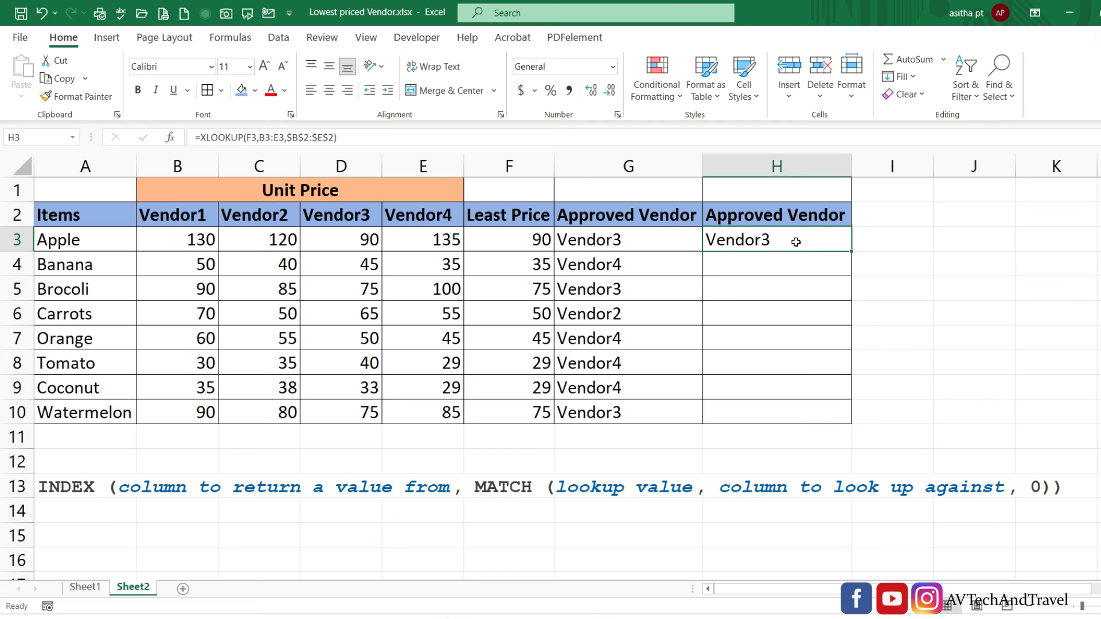
double_click(852, 251)
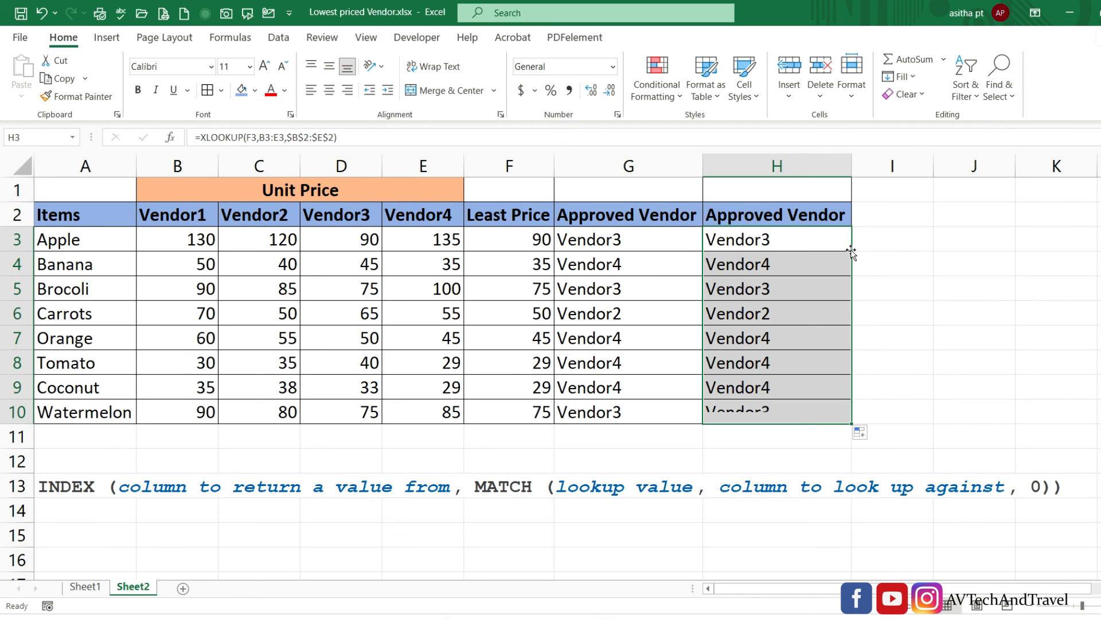
click(914, 268)
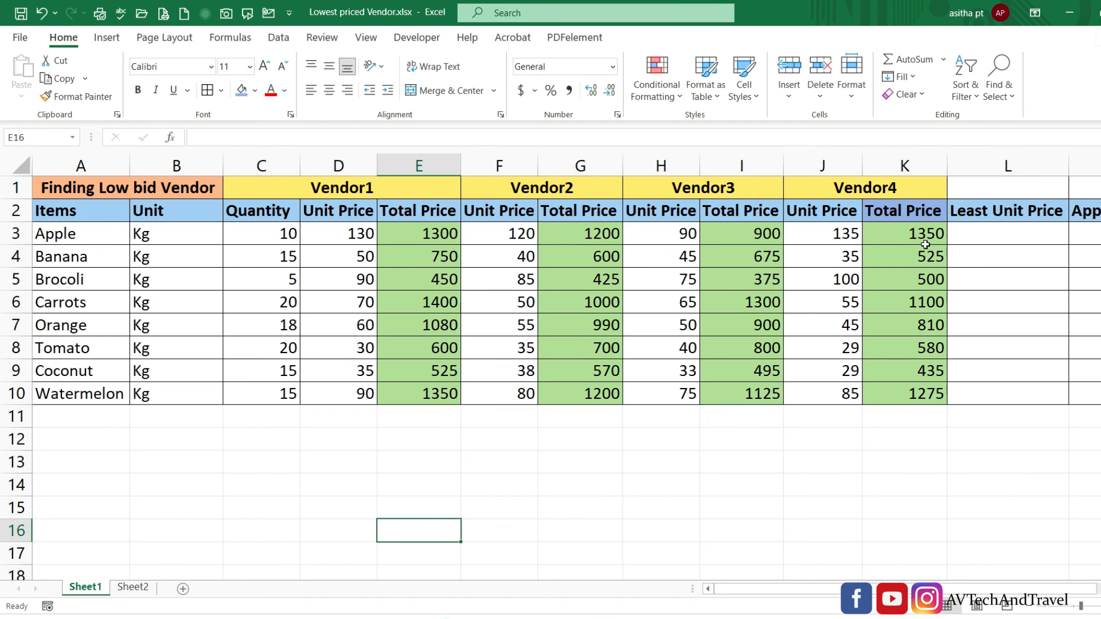
Copy the least prices and approved vendors in Sheet2 F3:G10 and paste them as links into Sheet1 starting at L3.
click(145, 583)
drag(345, 300, 481, 517)
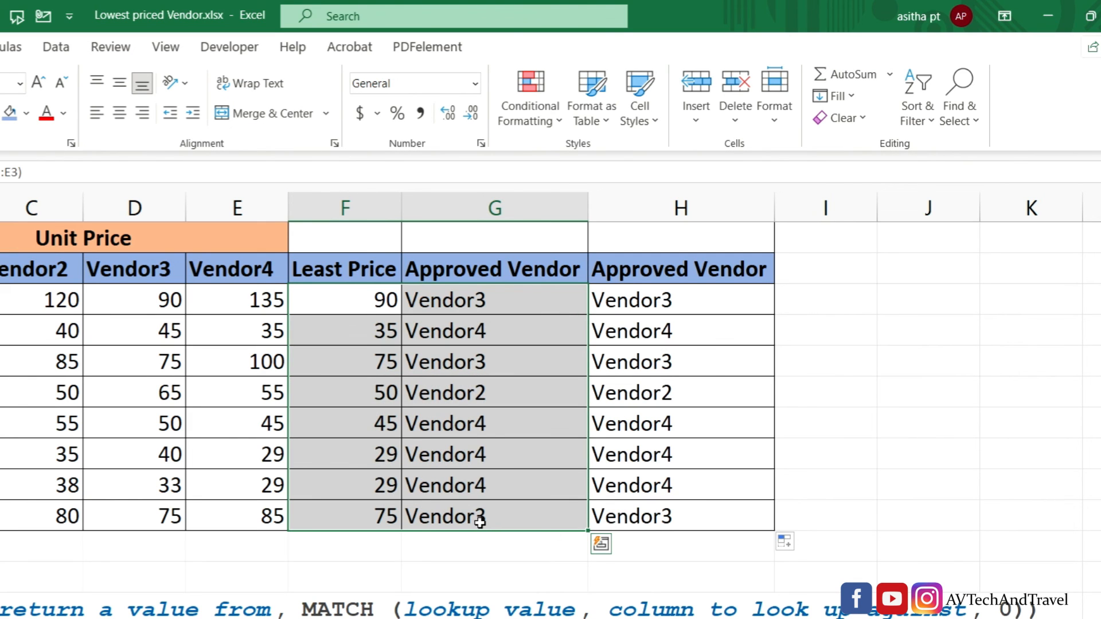
key(ctrl+c)
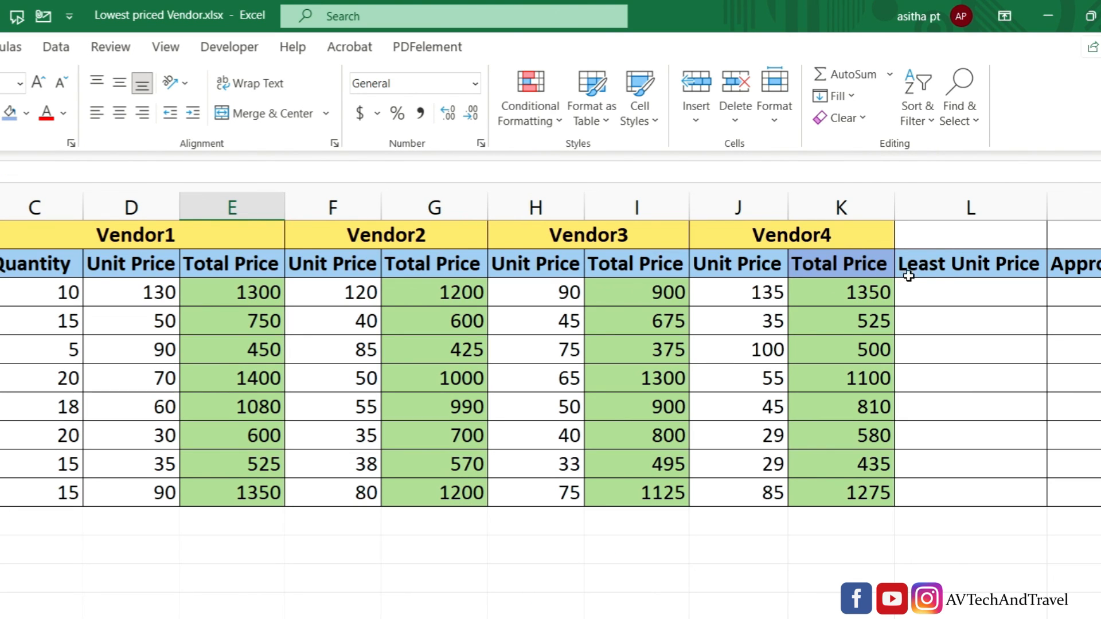
click(939, 288)
right_click(940, 289)
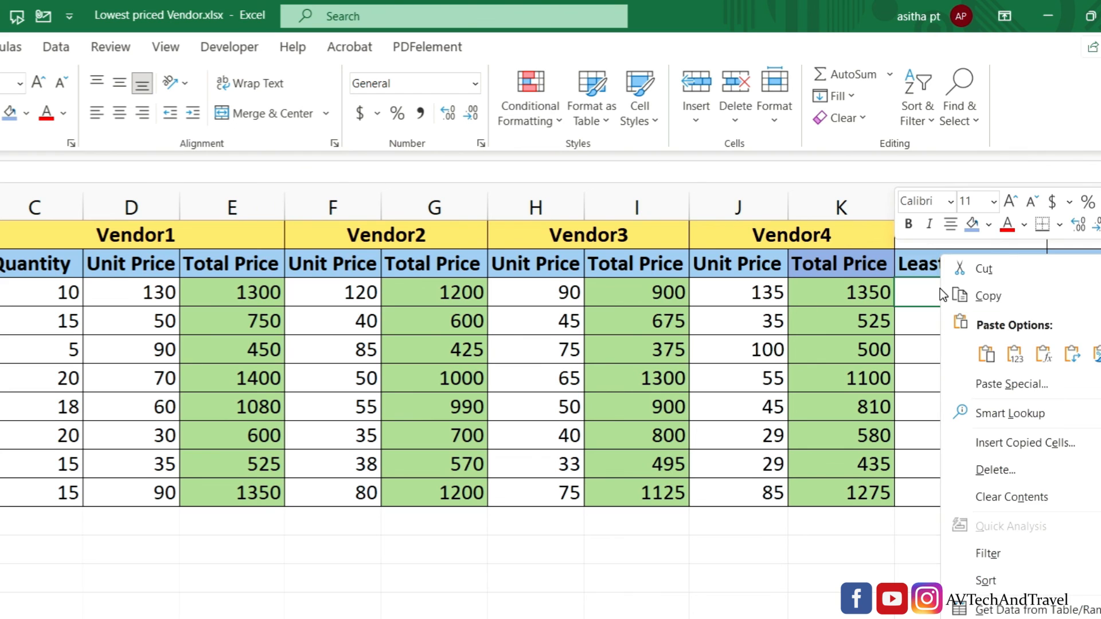
key(Escape)
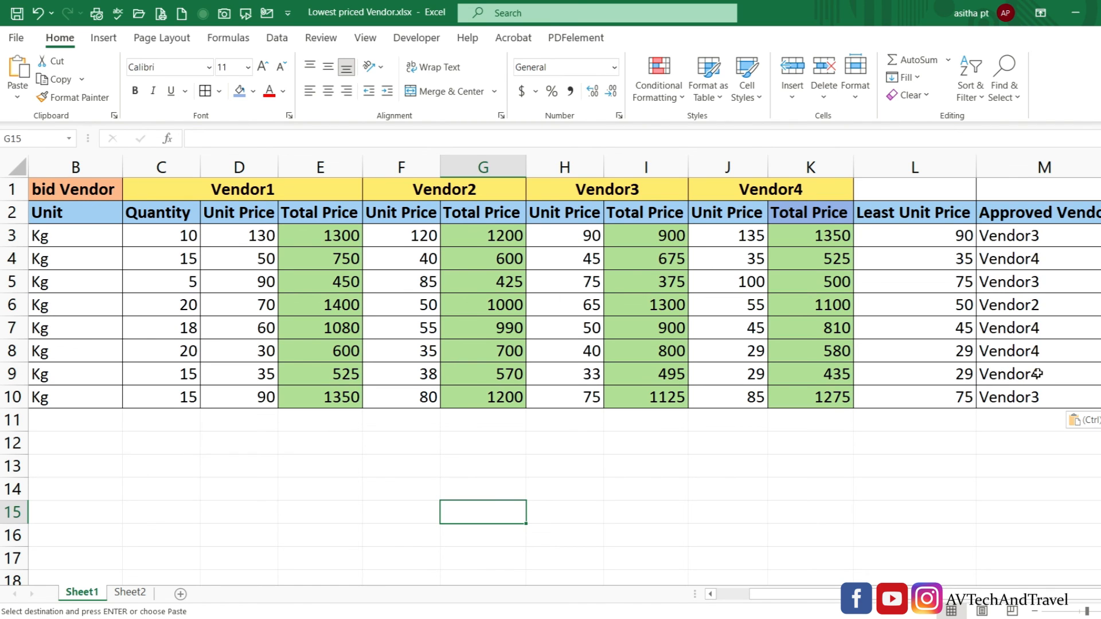
Change Vendor4's unit price for Coconut in Sheet1 cell J9 to 49.
click(751, 377)
double_click(753, 374)
key(BackSpace)
text(4)
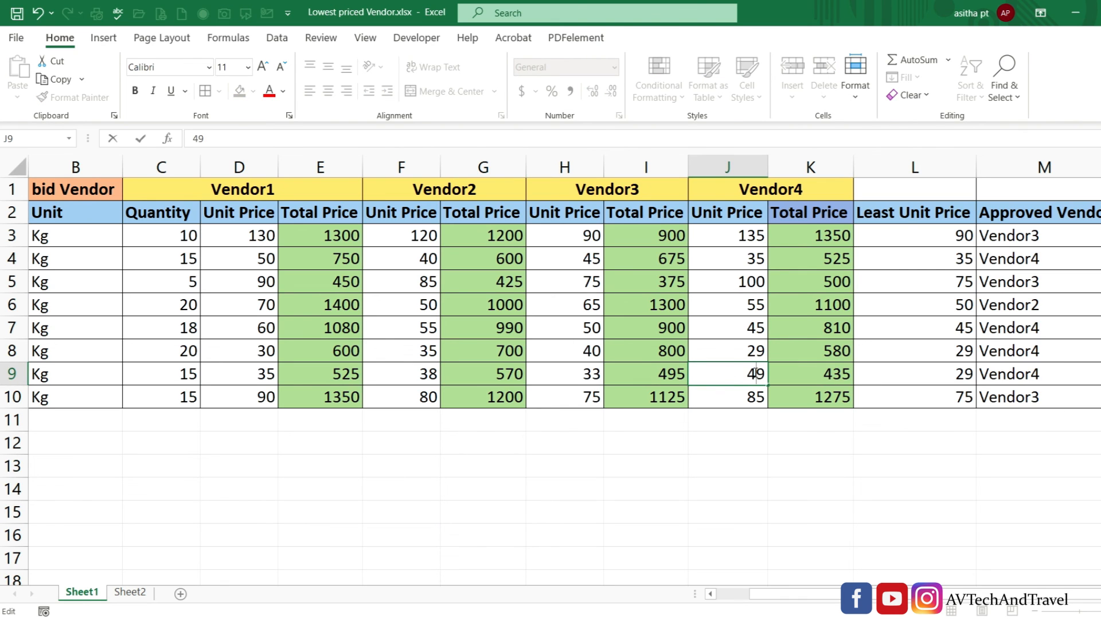
key(Return)
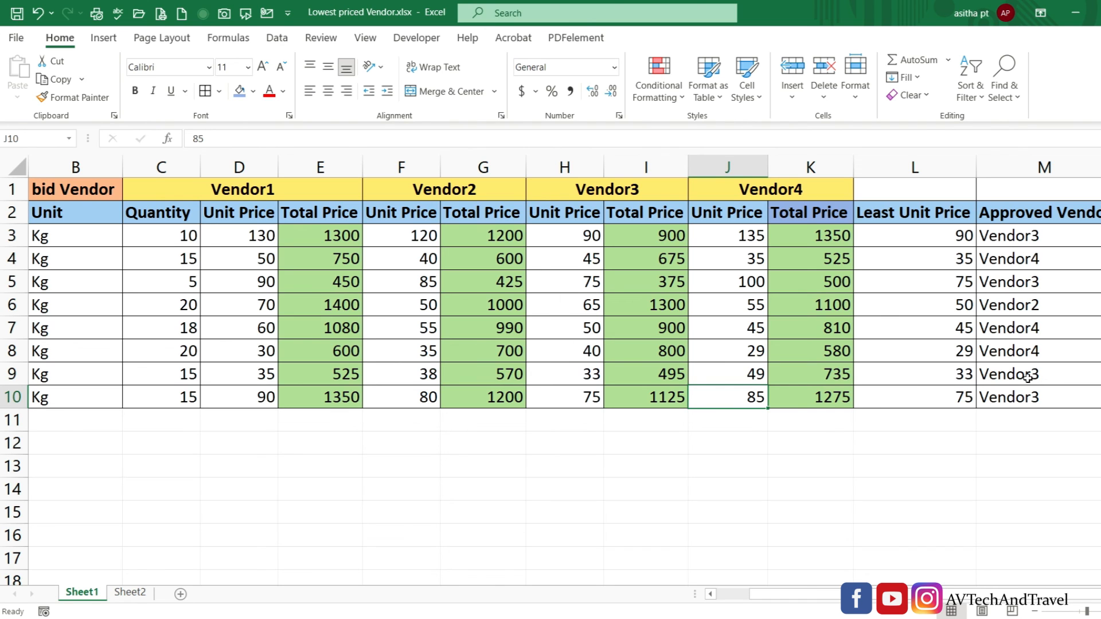
Compare Coconut's vendor prices with its approved vendor on Sheet1, and check the XLOOKUP result for Coconut on Sheet2.
click(408, 376)
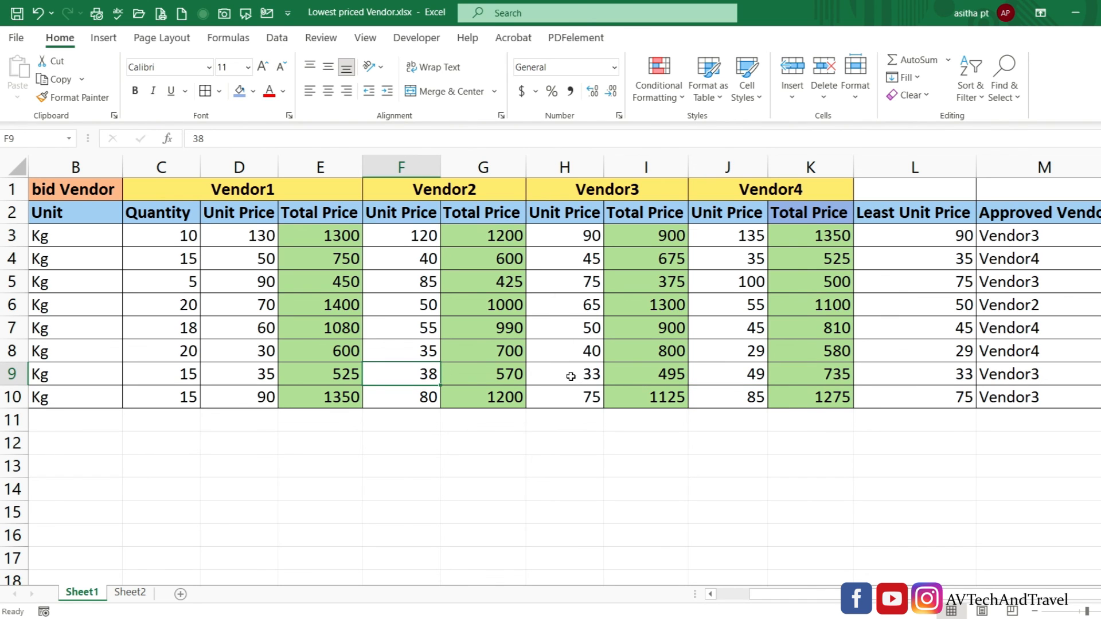
click(570, 376)
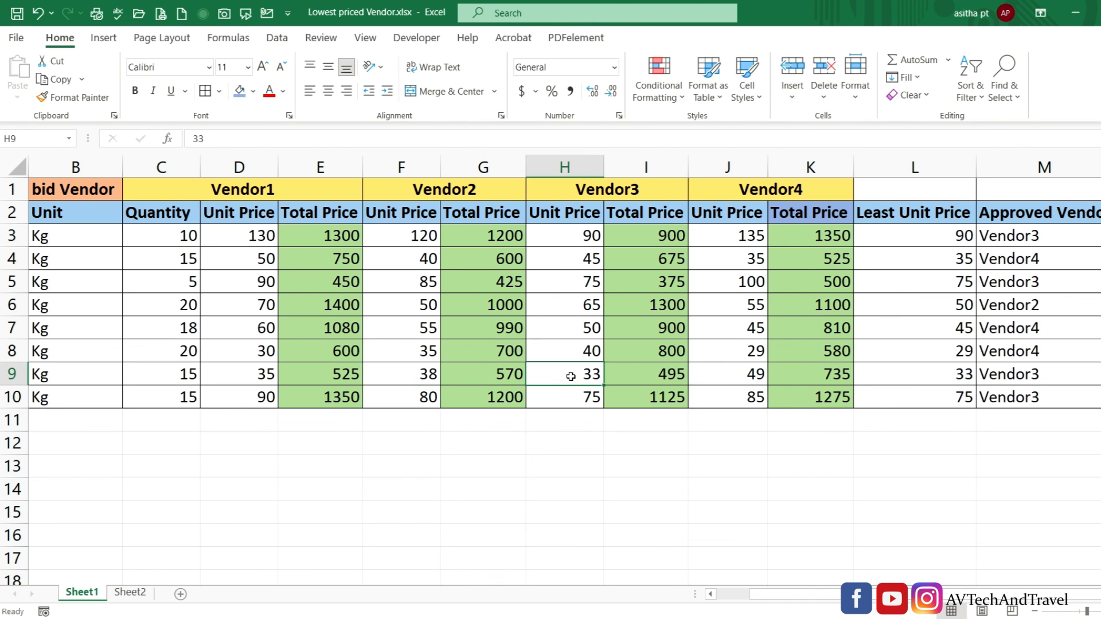
click(1028, 373)
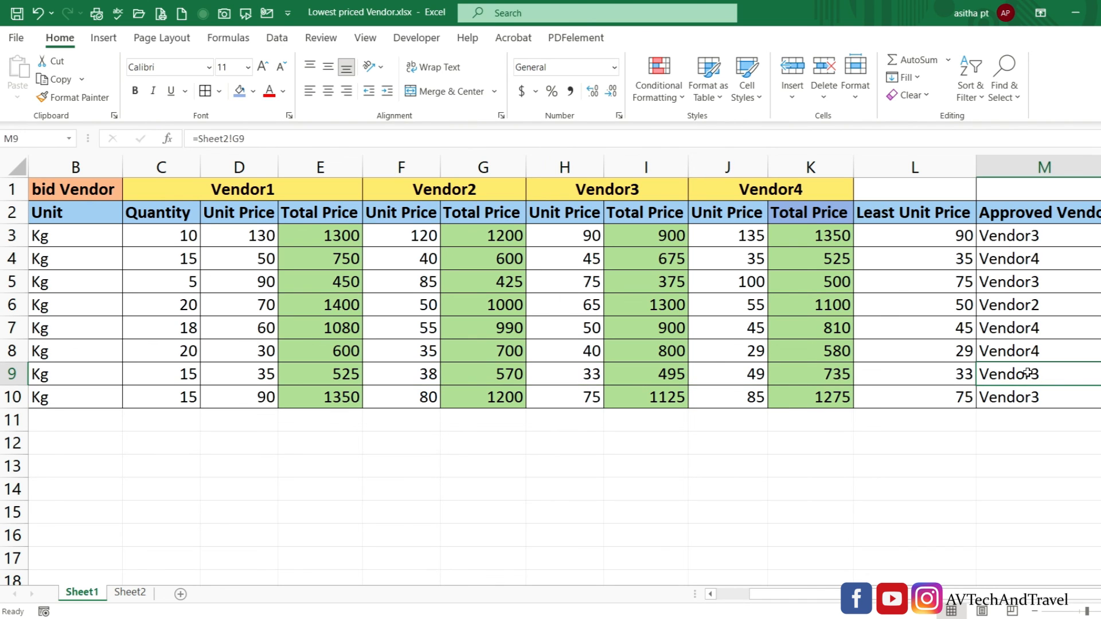
click(128, 595)
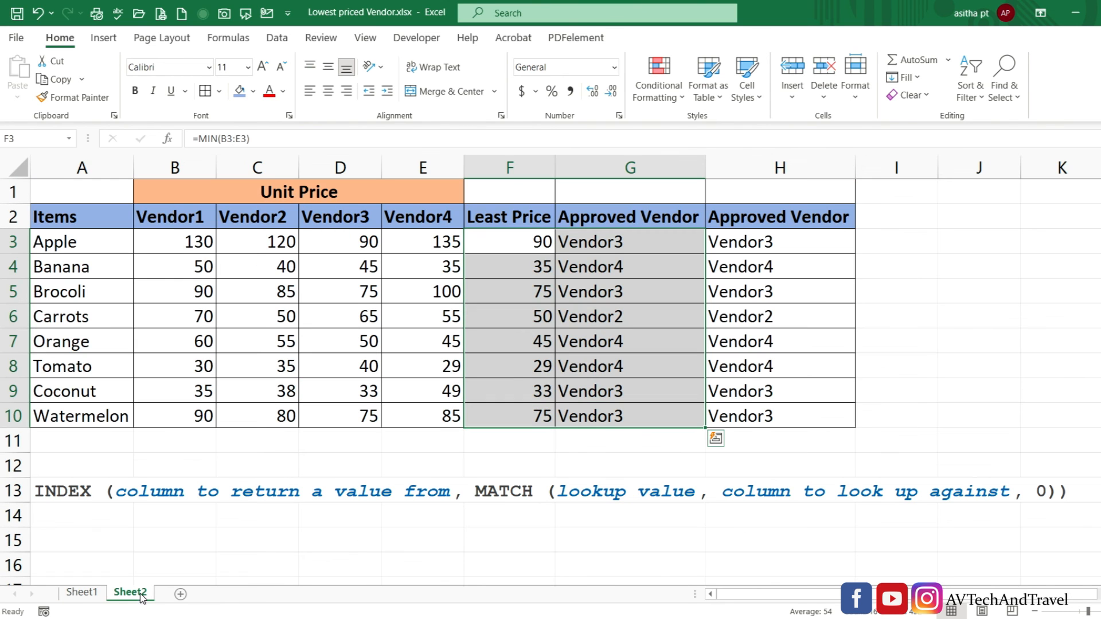
click(771, 391)
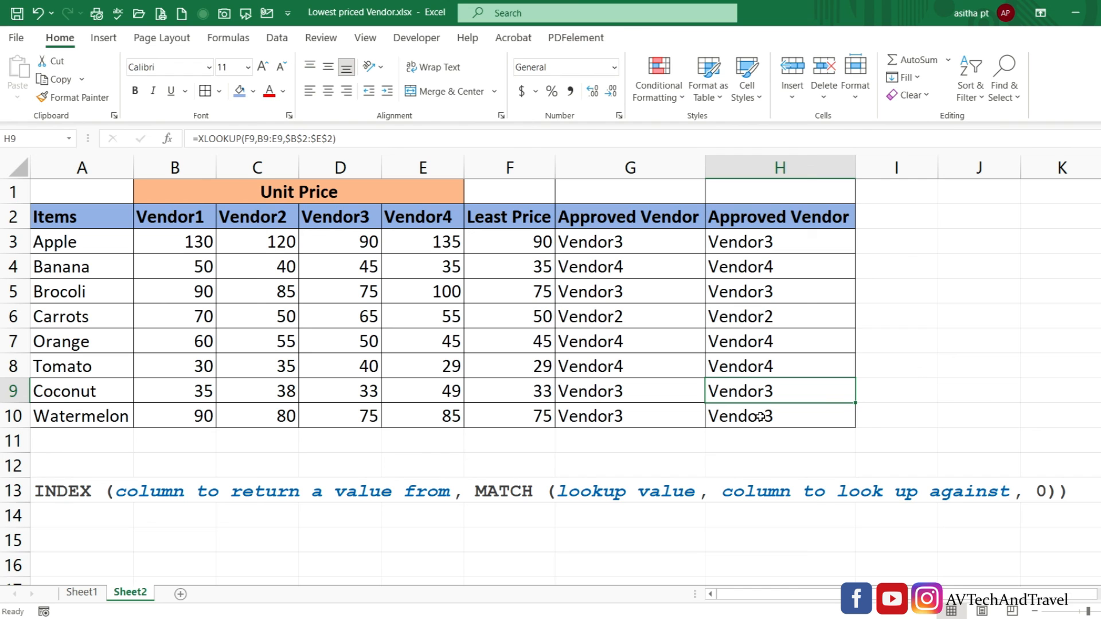
click(86, 595)
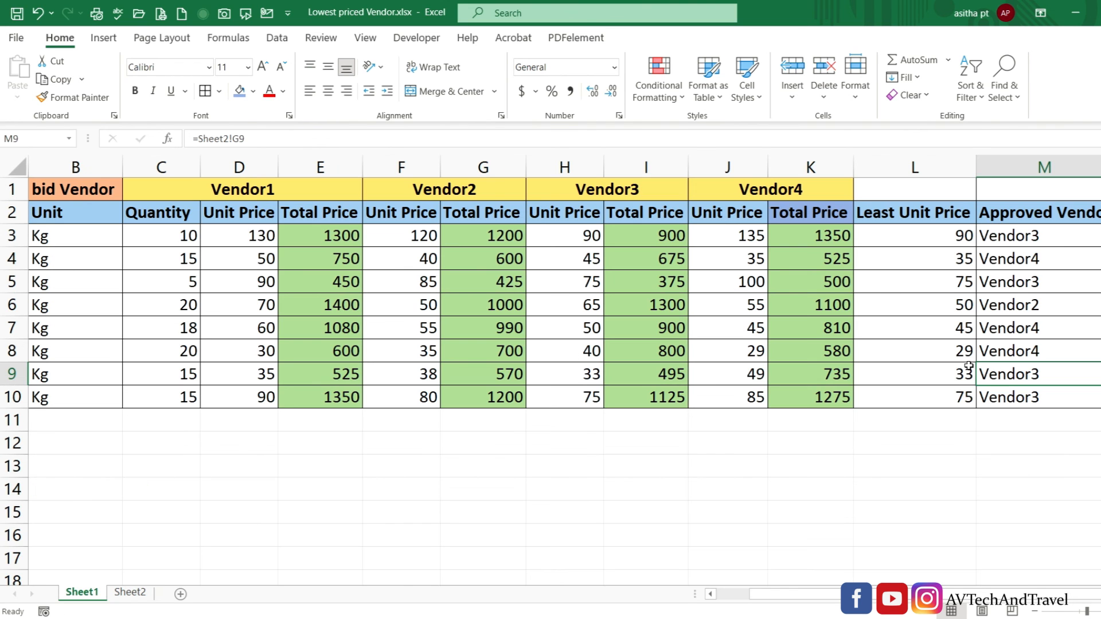